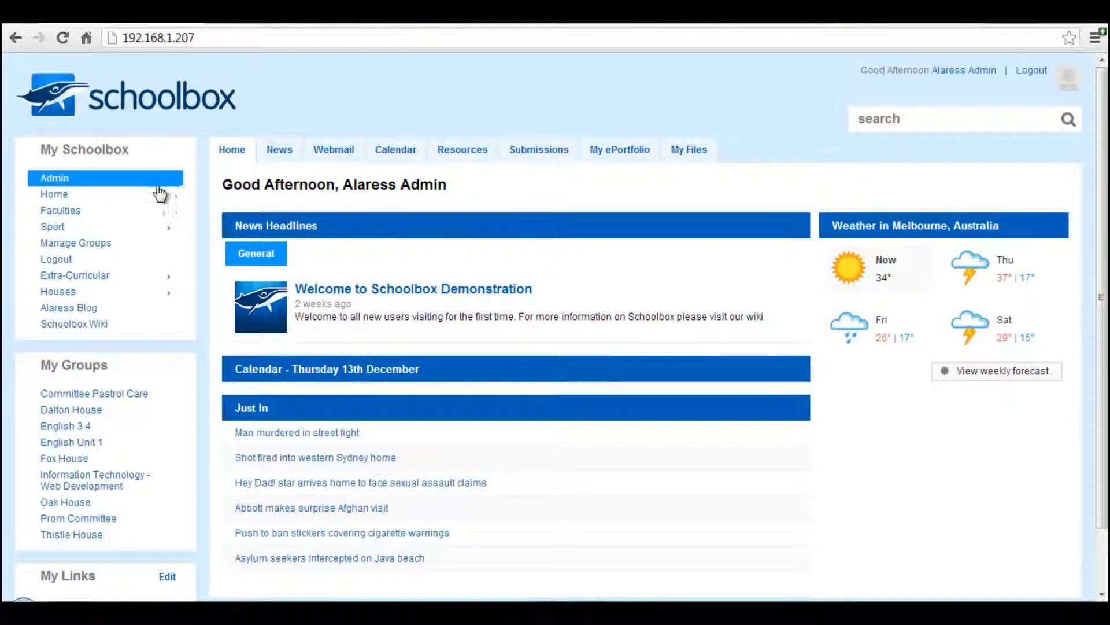
Open the dashboard settings in Schoolbox Administration and review the component layout for the Administration group
click(56, 181)
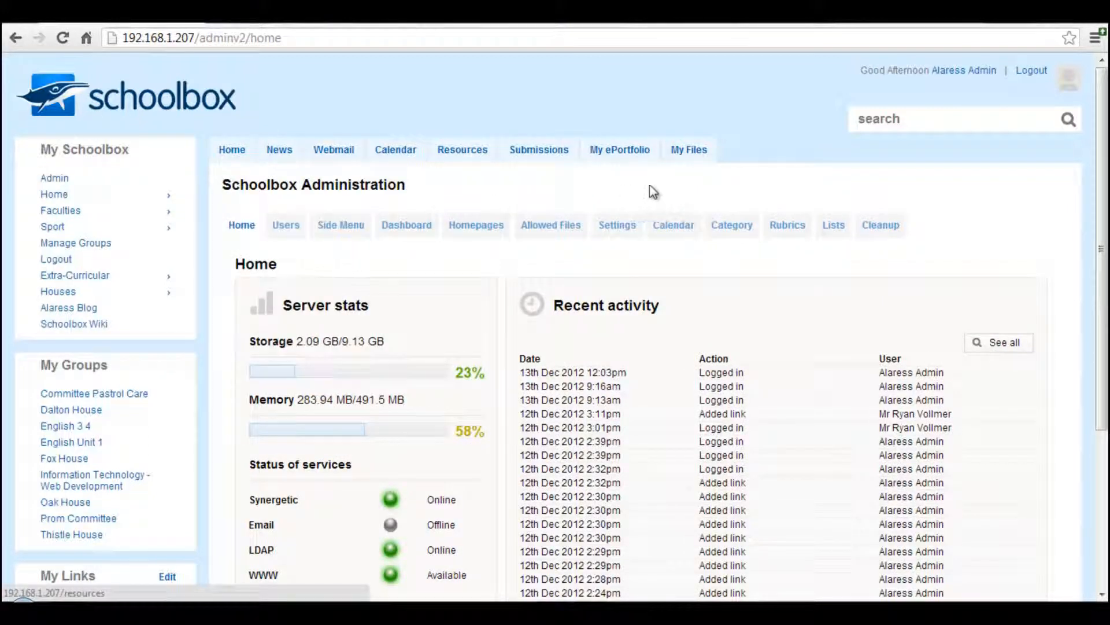
mouse_move(144, 195)
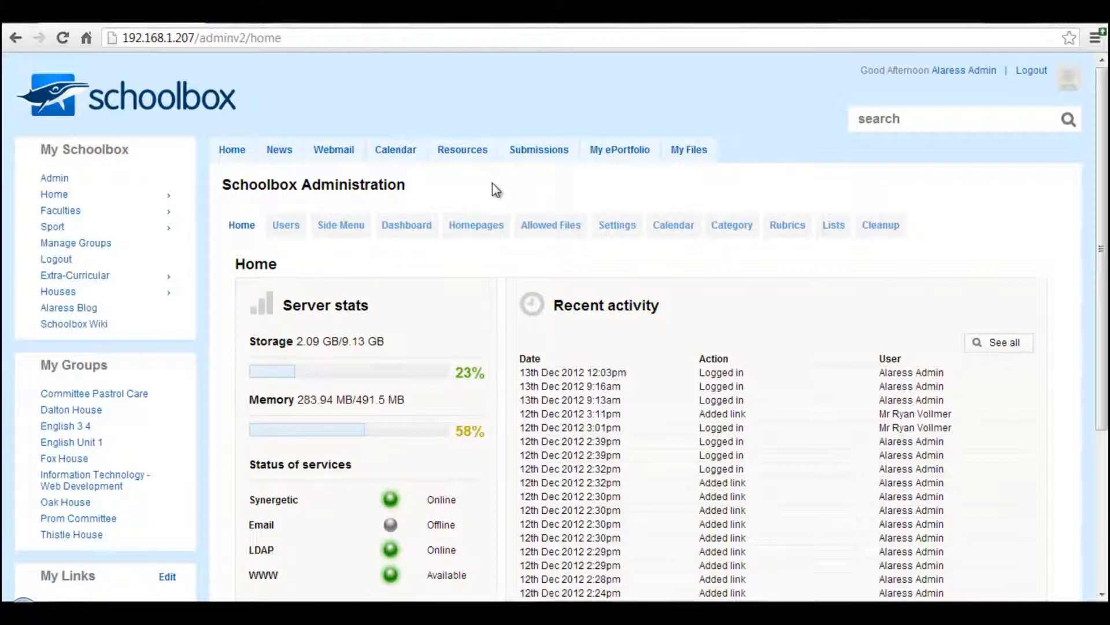
click(407, 225)
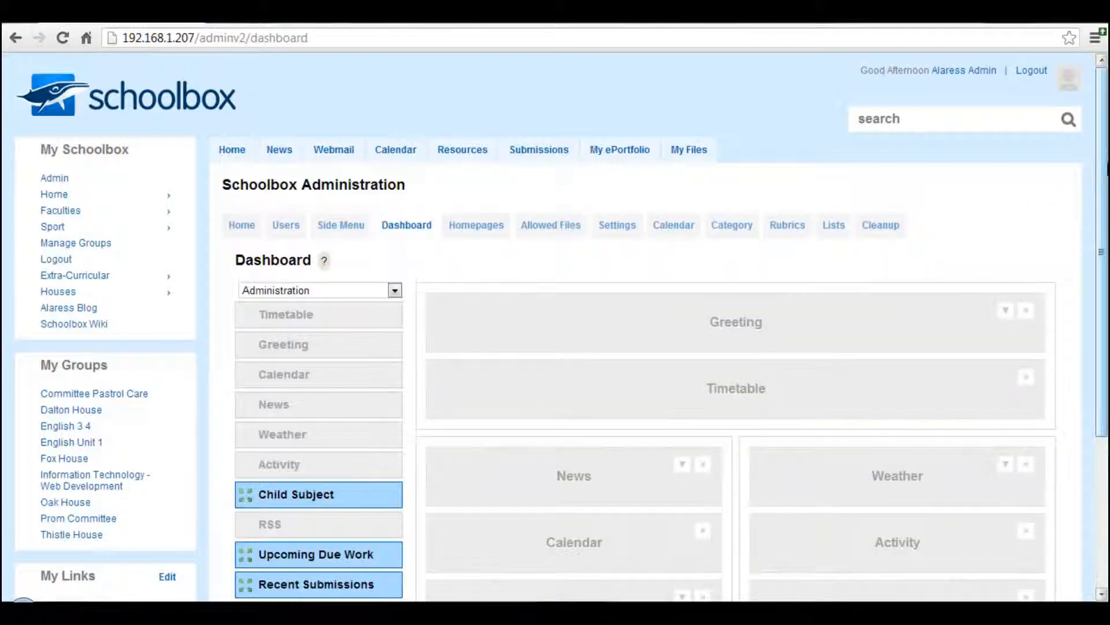
scroll(1102, 231, down, 2)
scroll(1105, 231, down, 1)
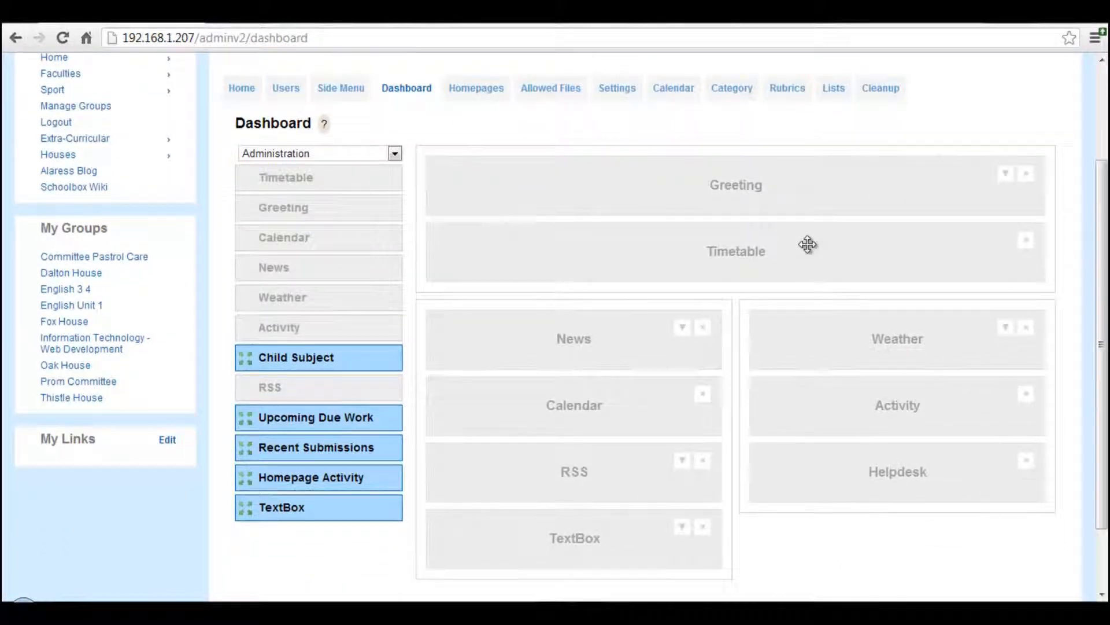
scroll(1105, 223, down, 1)
scroll(1105, 223, up, 1)
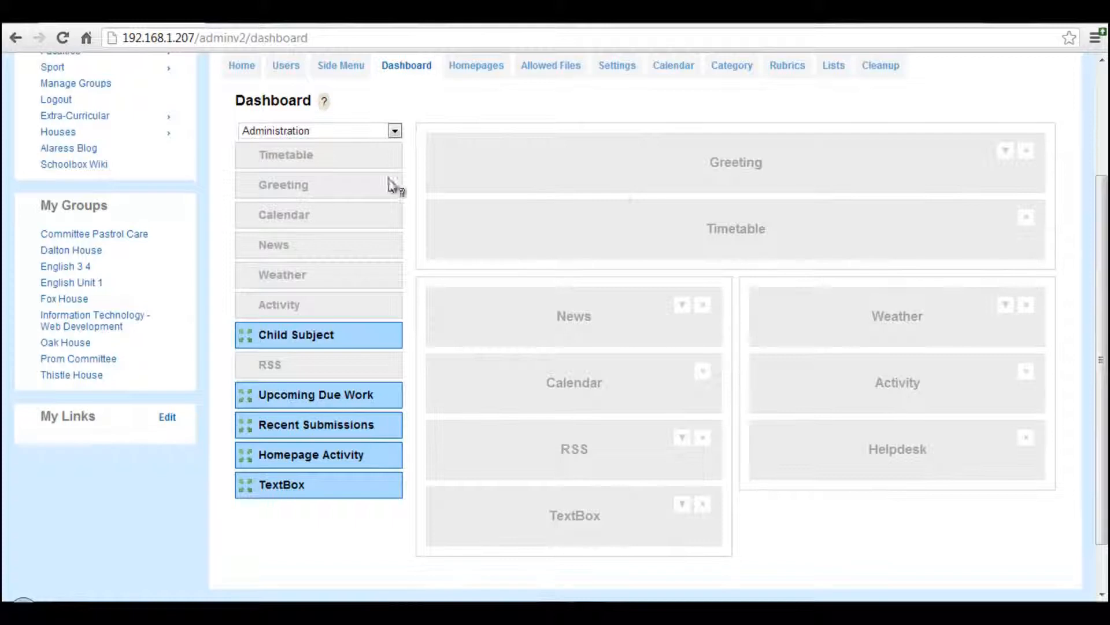
Switch the dashboard layout to the Teachers group and place the News component below Calendar
click(395, 132)
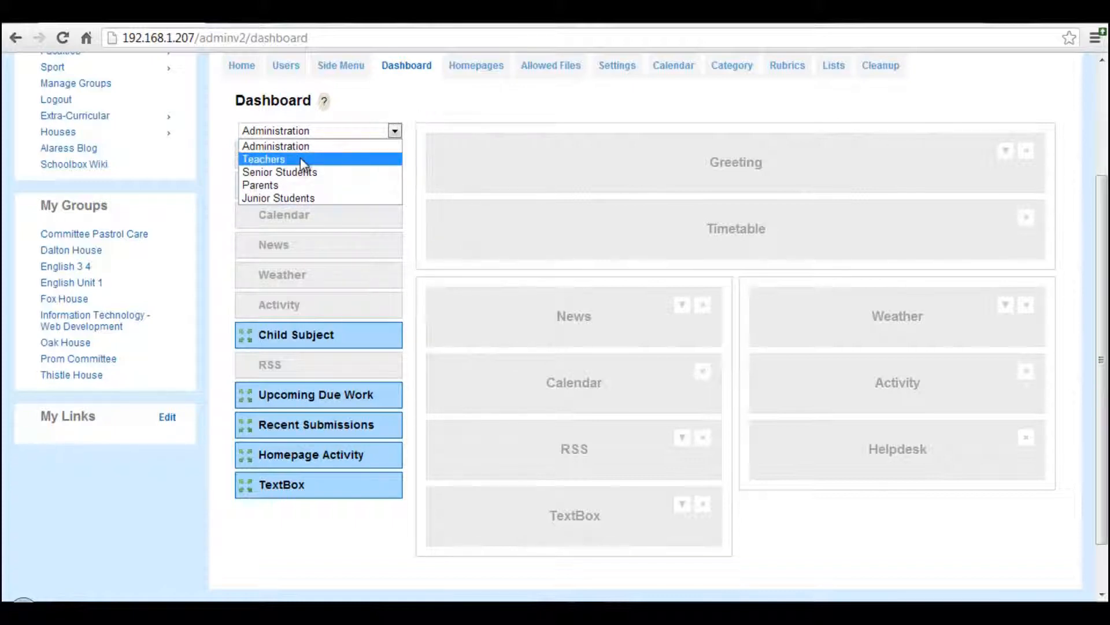
click(279, 159)
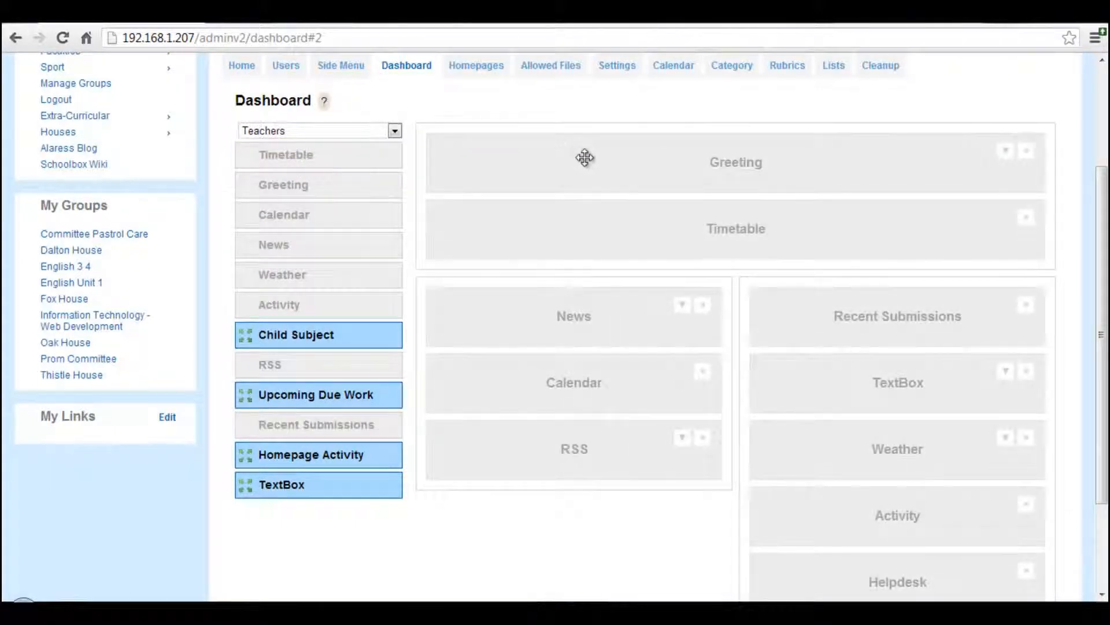
drag(1103, 199, 1098, 259)
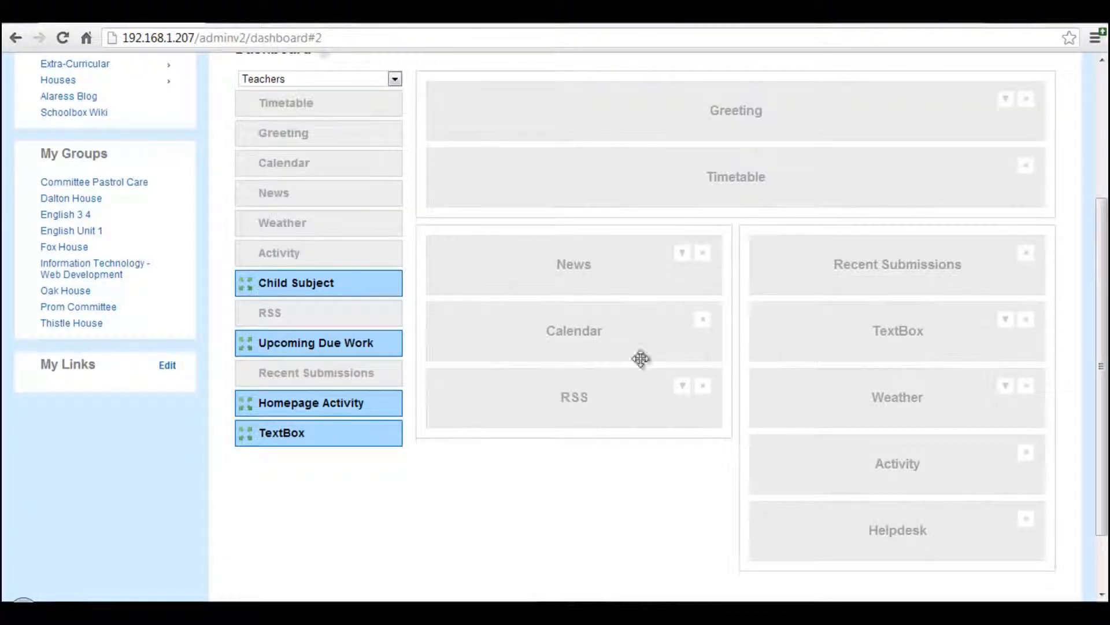
drag(572, 264, 565, 337)
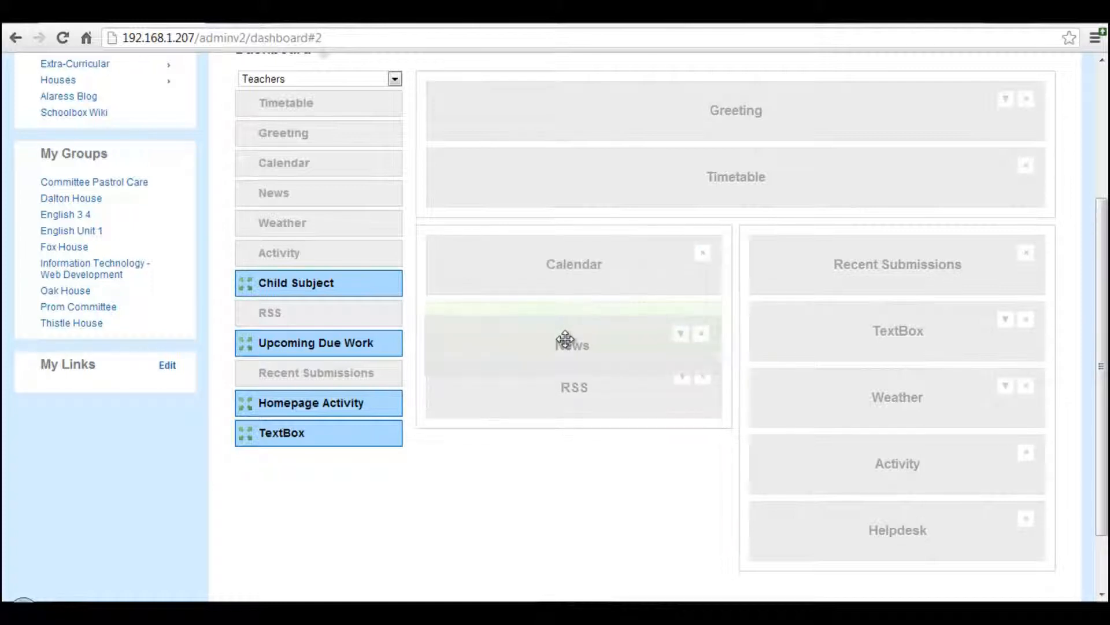
Move RSS and Timetable below Recent Submissions on the Teachers dashboard, and remove the Recent Submissions component
drag(576, 389, 828, 307)
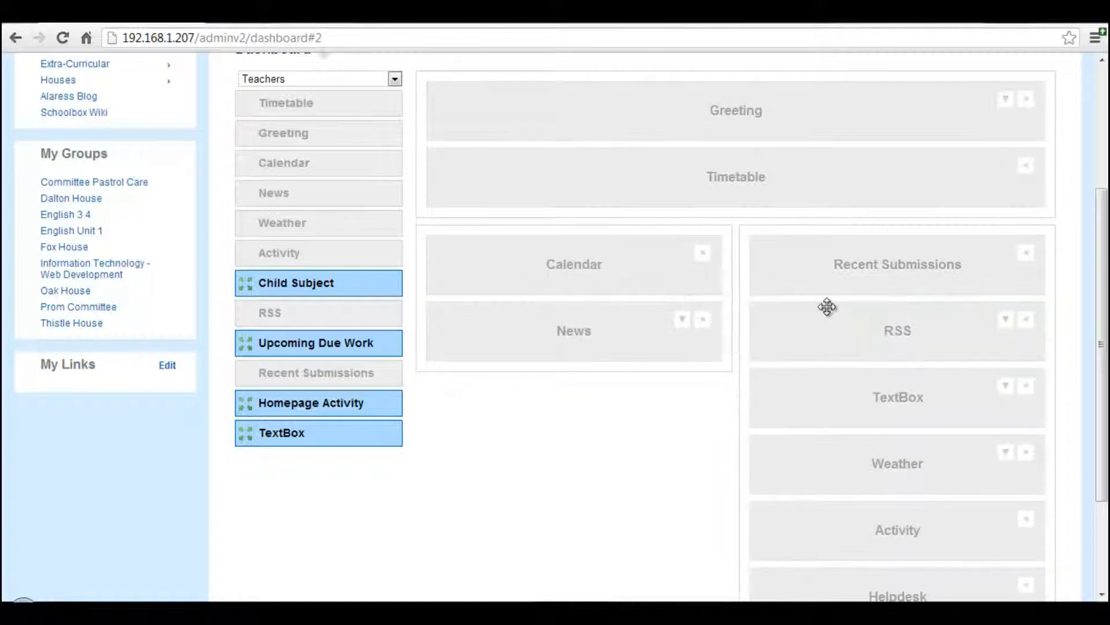
drag(821, 183, 883, 242)
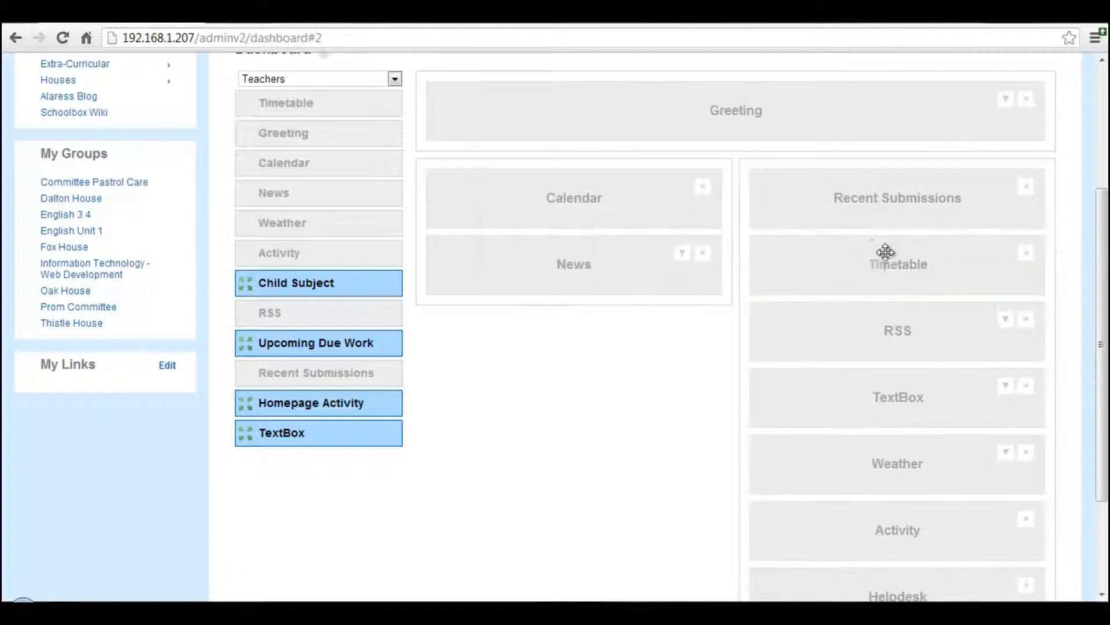
click(1026, 187)
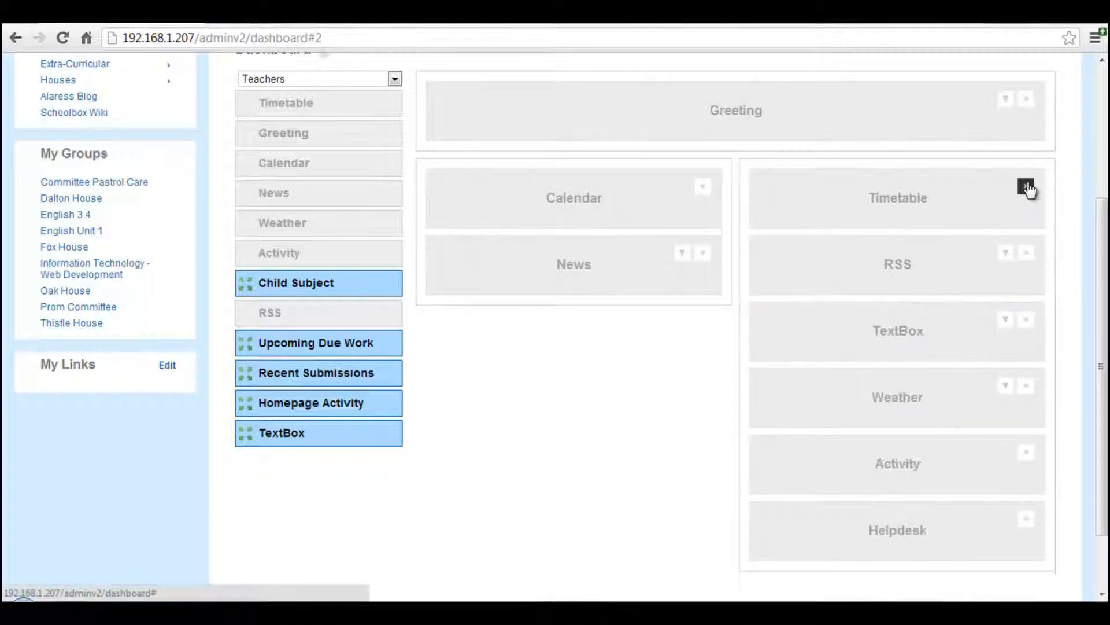
Move the TextBox between Calendar and News on the Teachers dashboard, and add a second TextBox above News
scroll(716, 322, up, 1)
drag(822, 408, 523, 376)
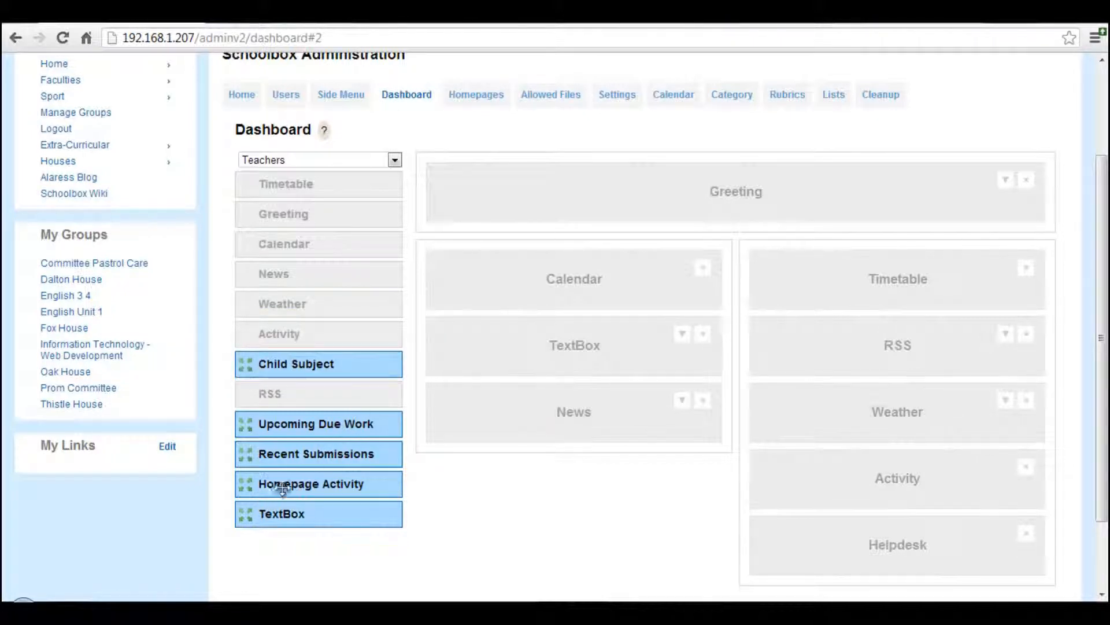
drag(295, 510, 558, 429)
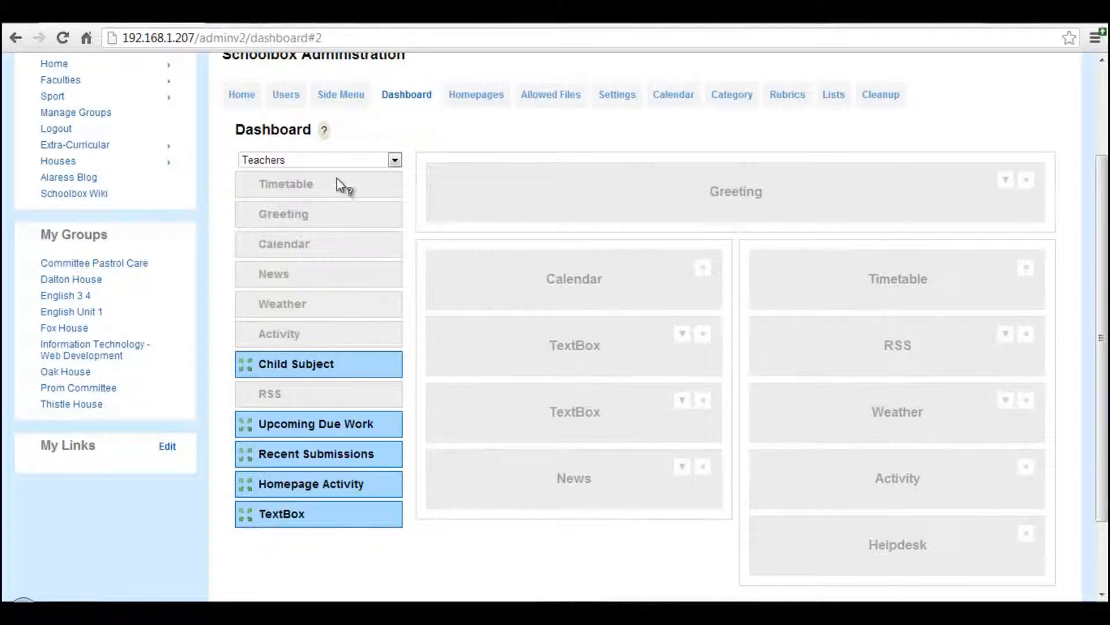
Examine the dashboard layout for the Parents group, and return to the Teachers layout
click(337, 163)
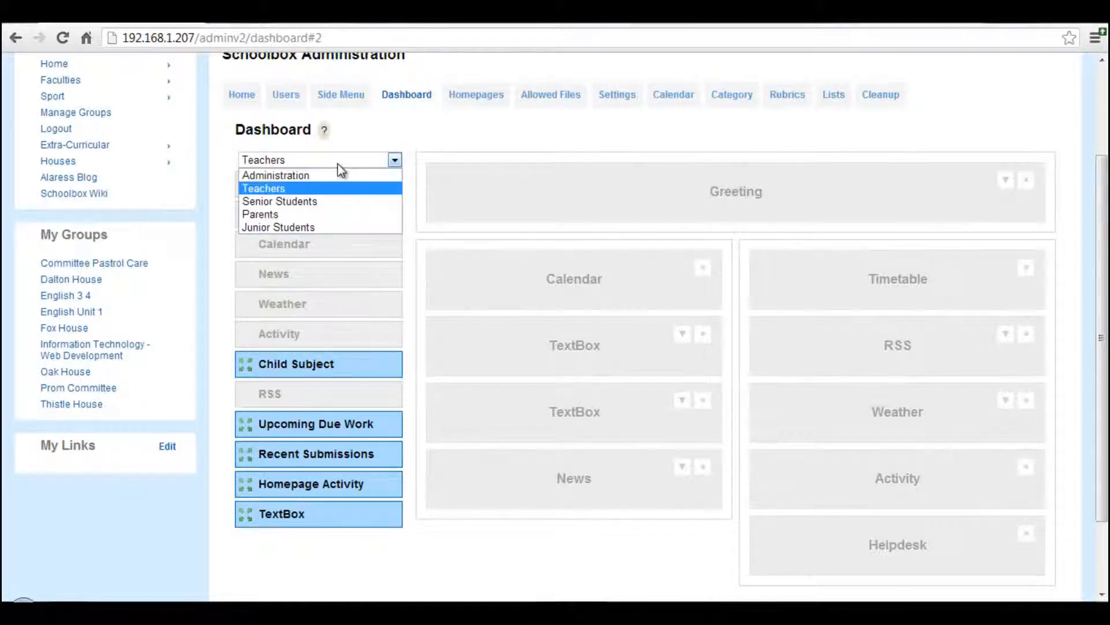
click(290, 214)
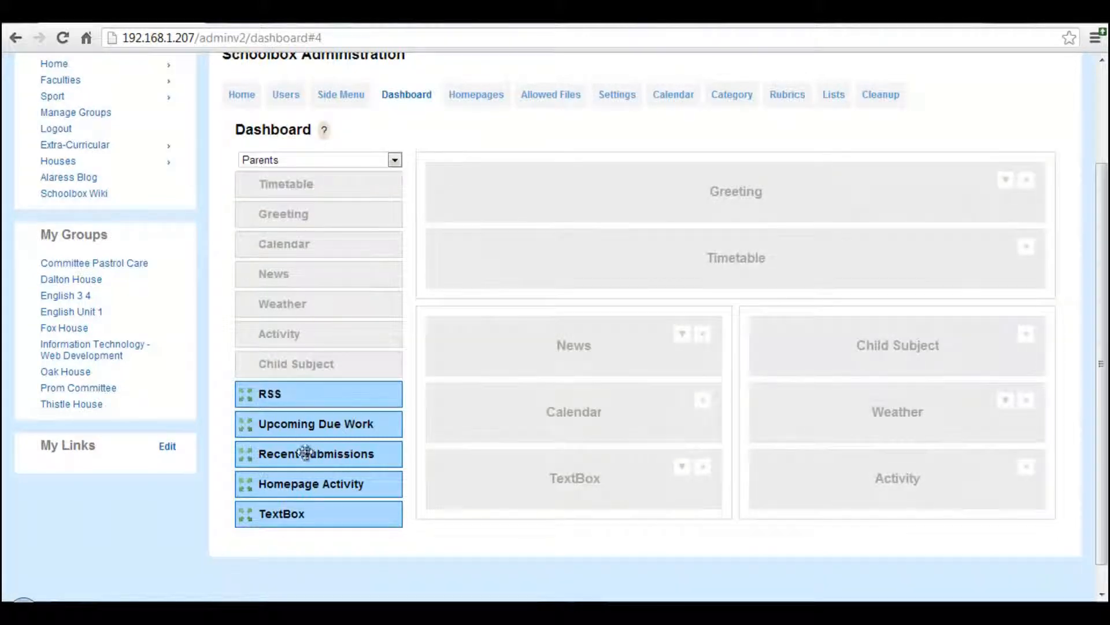
mouse_move(932, 346)
mouse_down()
mouse_move(922, 357)
mouse_move(931, 340)
mouse_up()
click(324, 161)
click(302, 186)
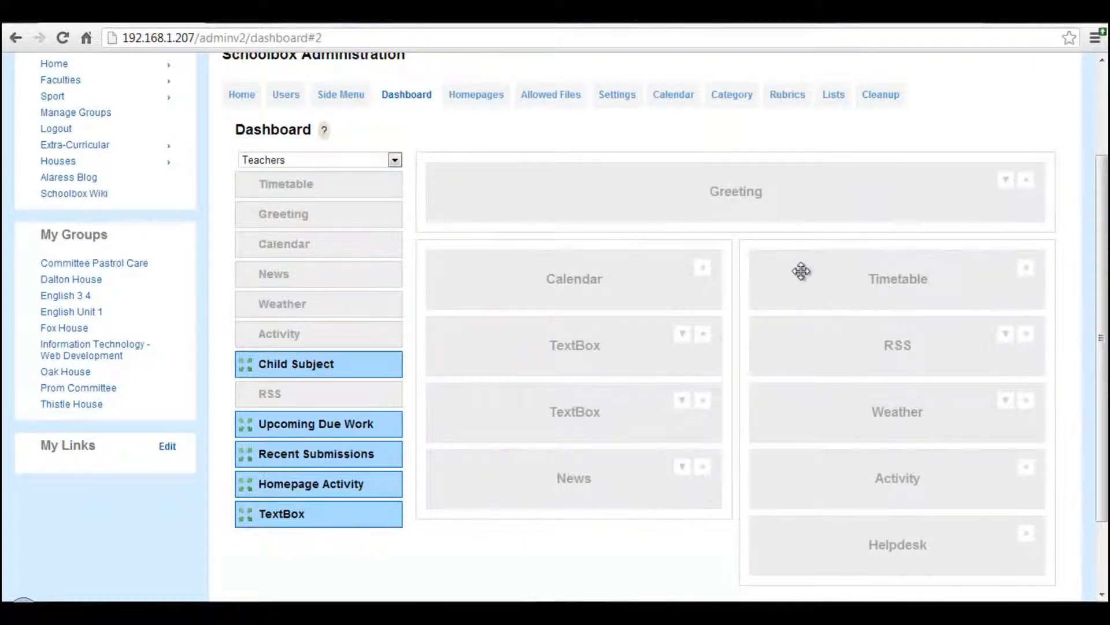
Move Timetable above Greeting on the Teachers dashboard and remove both TextBox components
drag(899, 283, 724, 201)
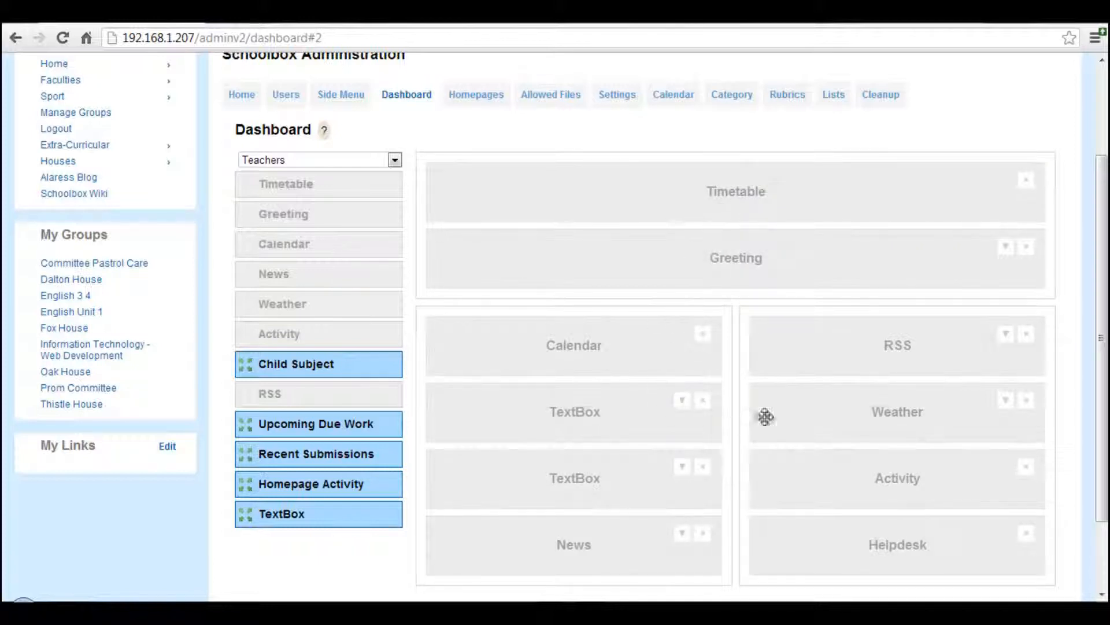
click(703, 400)
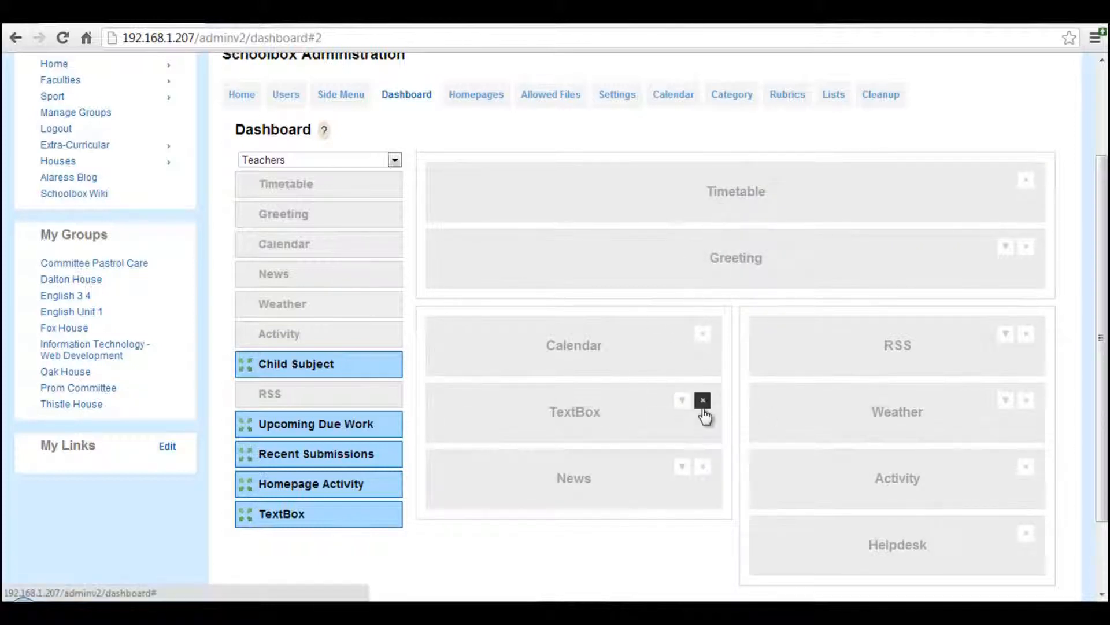
click(702, 400)
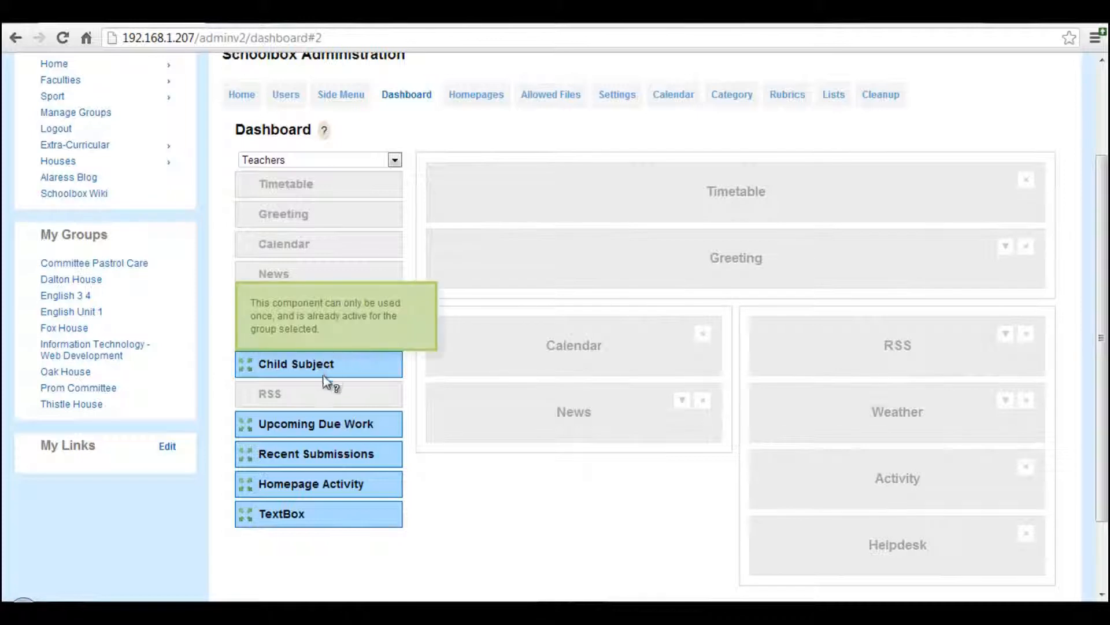
Add Recent Submissions below News on the Teachers dashboard and remove the Helpdesk component
drag(322, 424, 285, 366)
drag(294, 452, 636, 435)
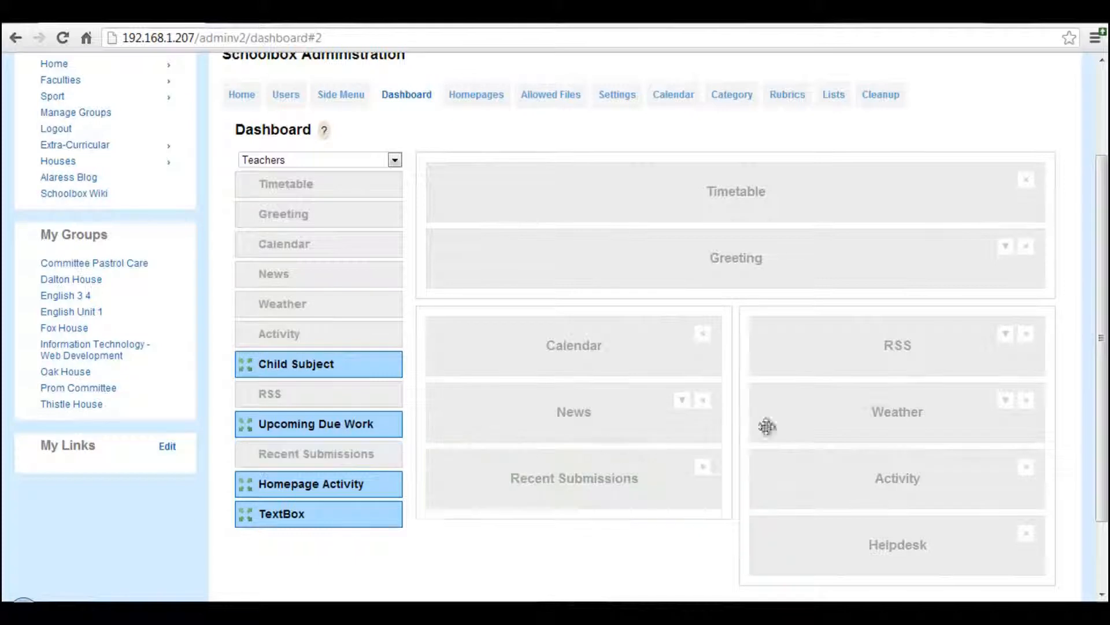
click(1028, 534)
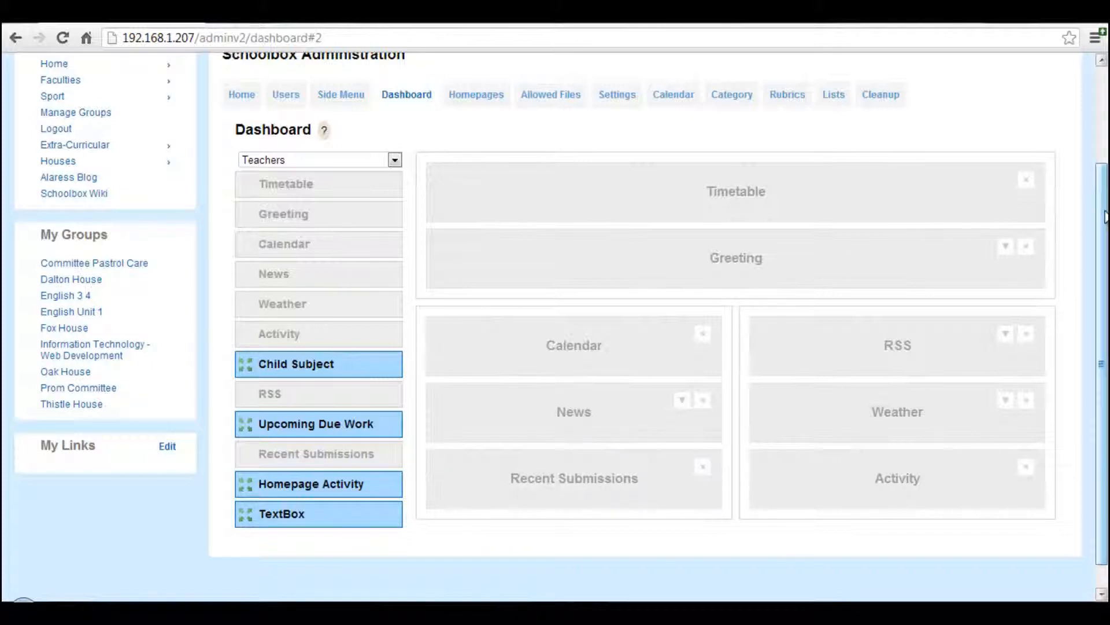
scroll(1105, 217, down, 1)
scroll(1104, 231, up, 2)
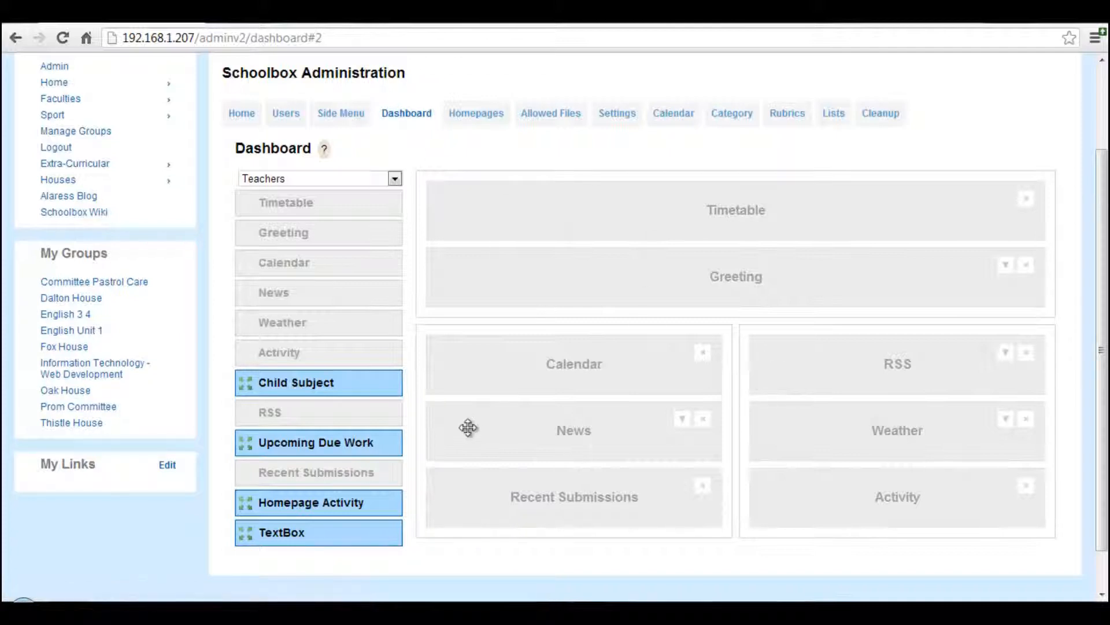
On the Senior Students dashboard, remove Helpdesk and move Upcoming Due Work between Weather and Activity
click(352, 179)
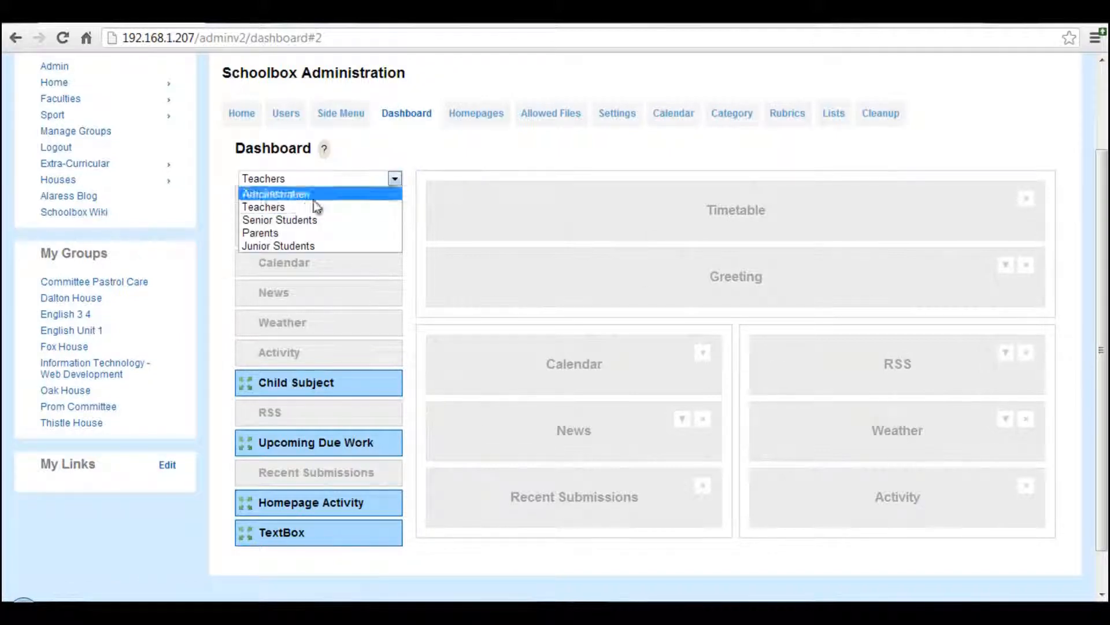
click(286, 221)
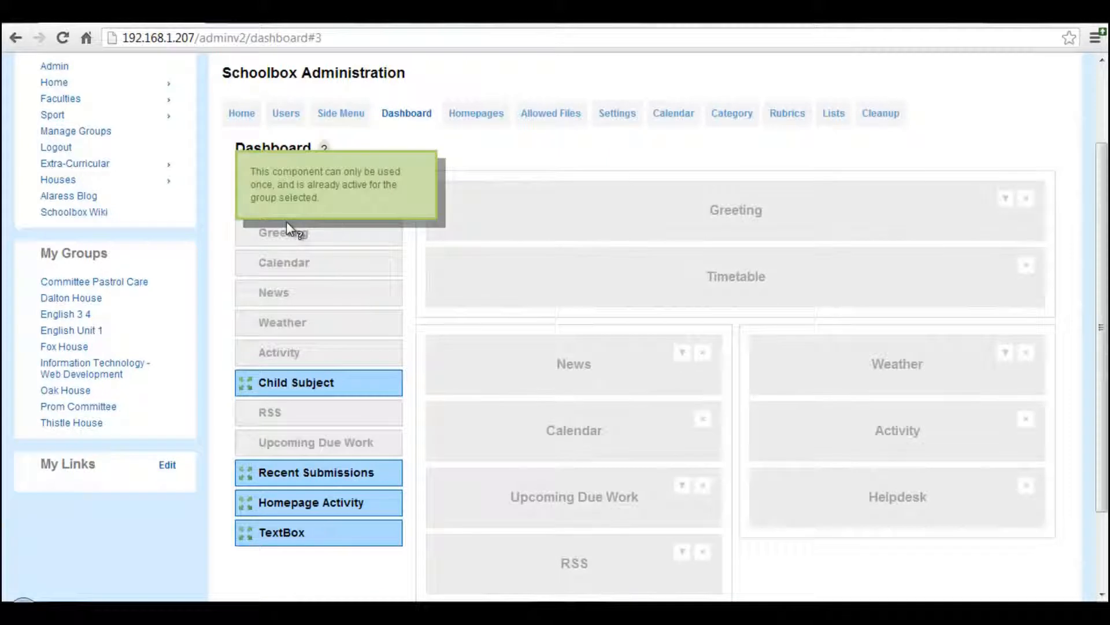
scroll(746, 339, down, 2)
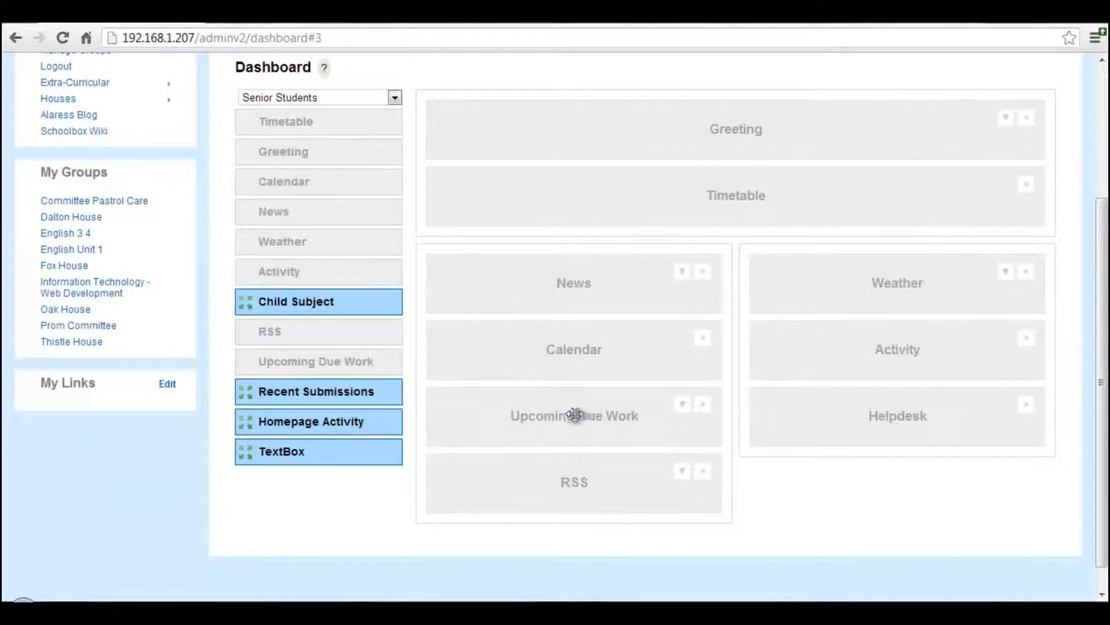
click(1026, 405)
drag(609, 412, 954, 379)
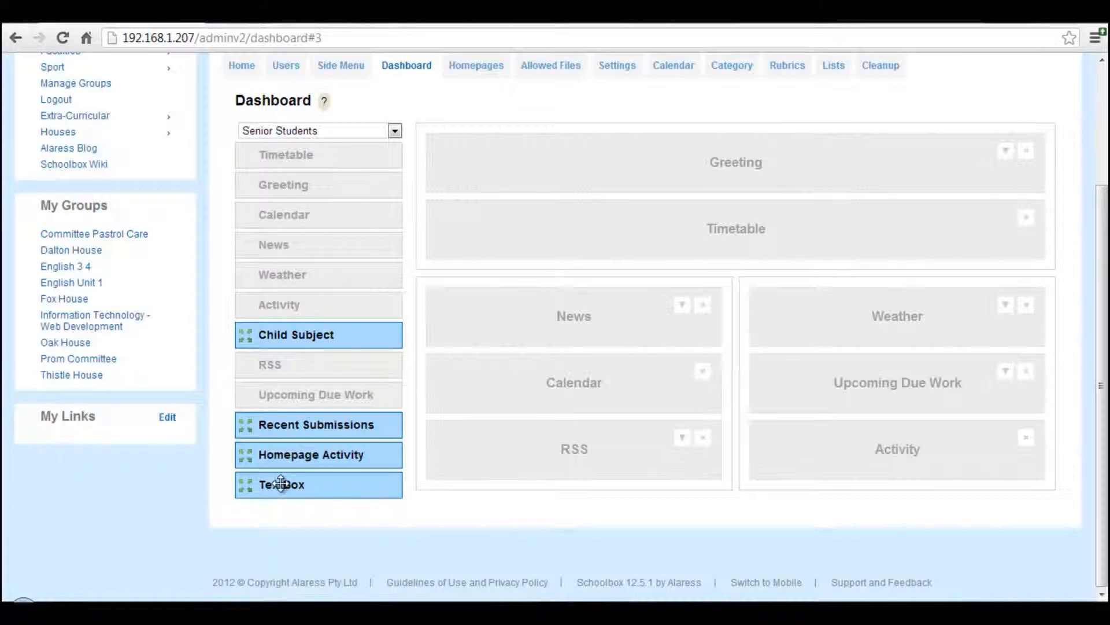
Add a TextBox above News on the Senior Students dashboard and open its settings at the Textbox Search field
drag(280, 486, 501, 299)
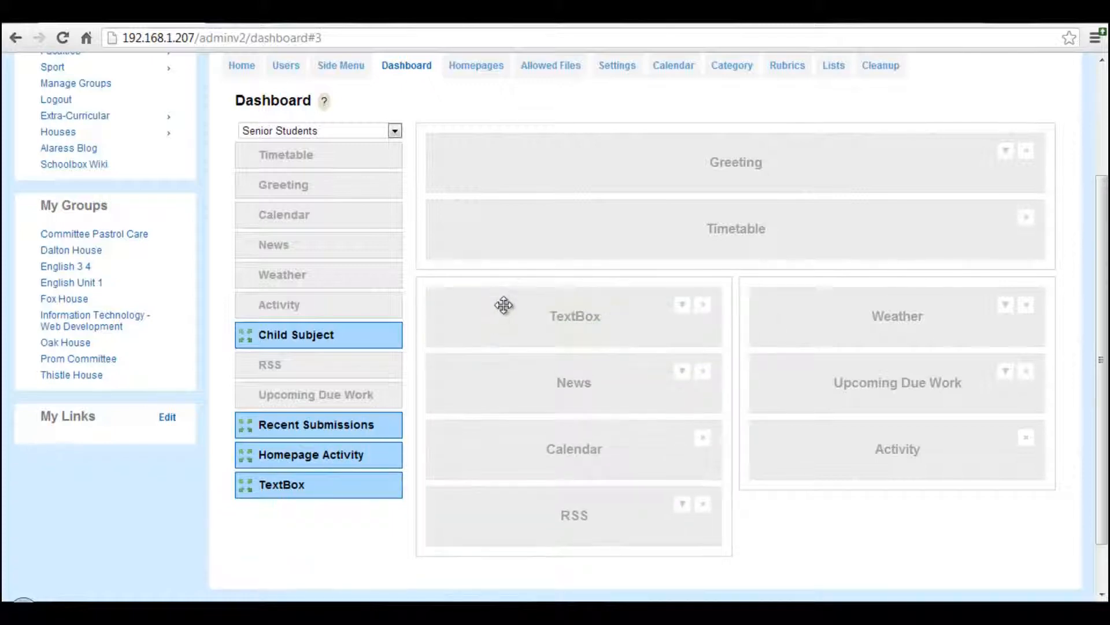
click(683, 307)
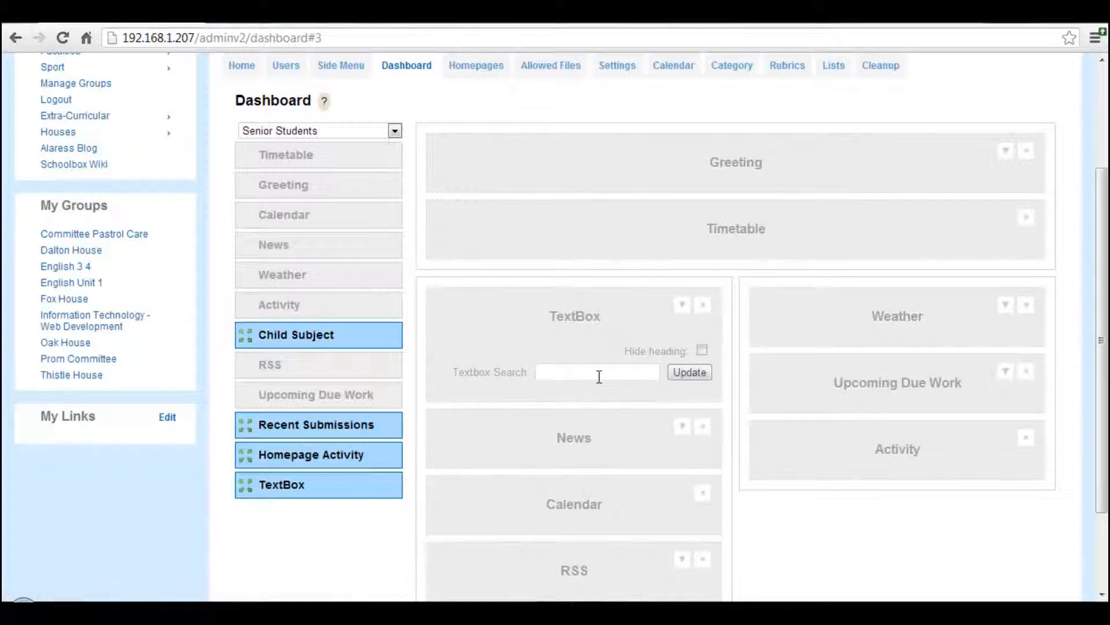
click(702, 350)
click(702, 351)
click(602, 380)
Customise the Prom Committee homepage by adding a new Text Box component
click(97, 359)
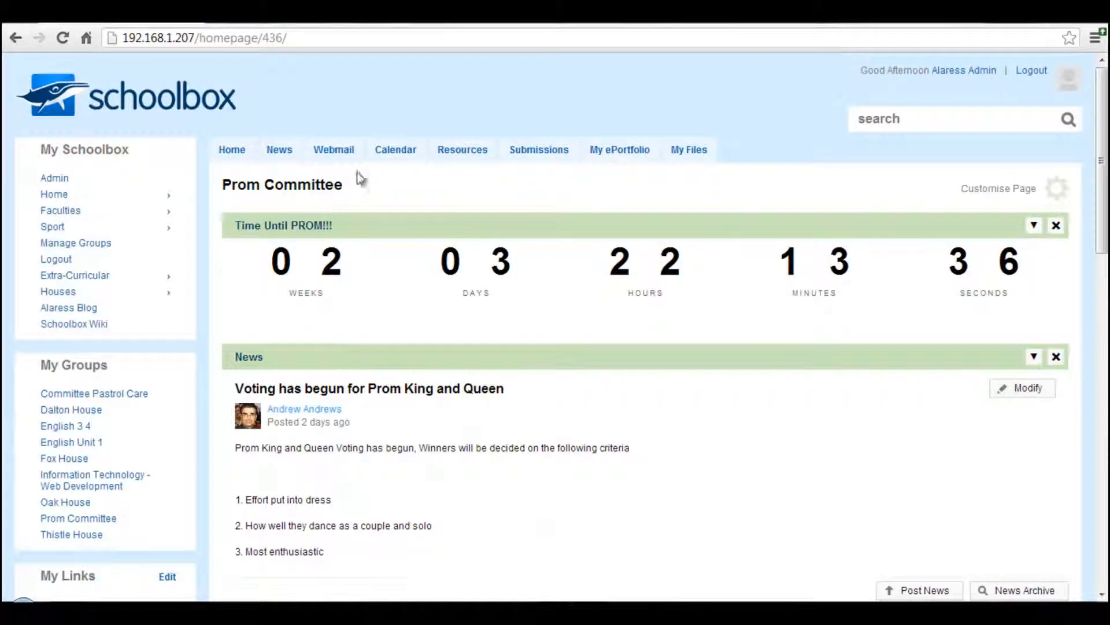
click(999, 188)
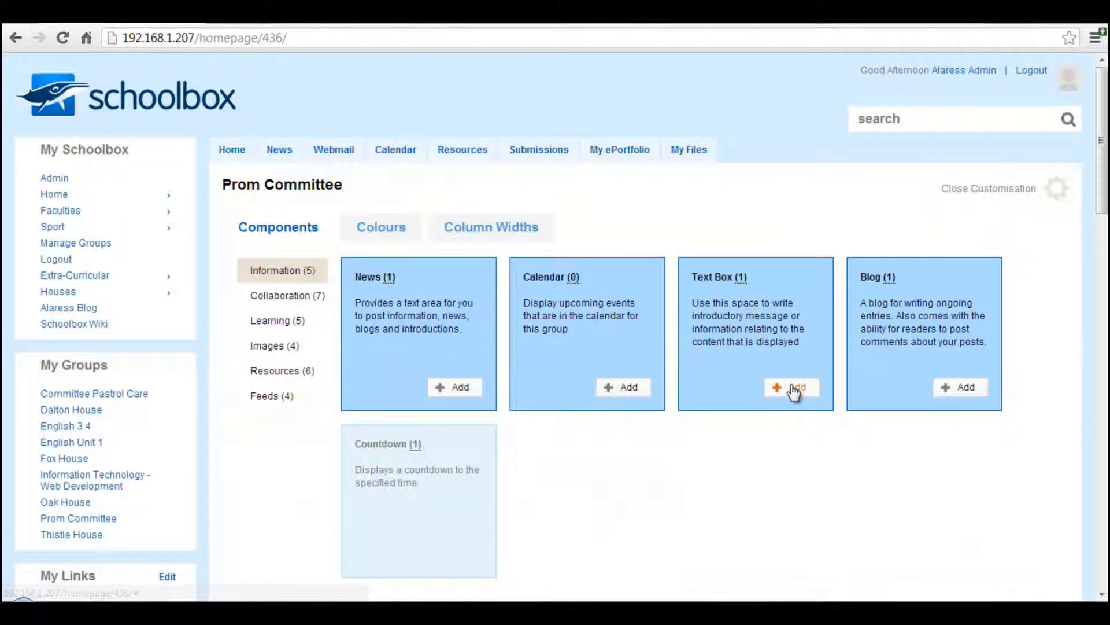
click(794, 392)
Title the new empty Text Box on the Prom Committee homepage "Prom night Textbox", enter "Here is some content" and save it
scroll(817, 404, down, 8)
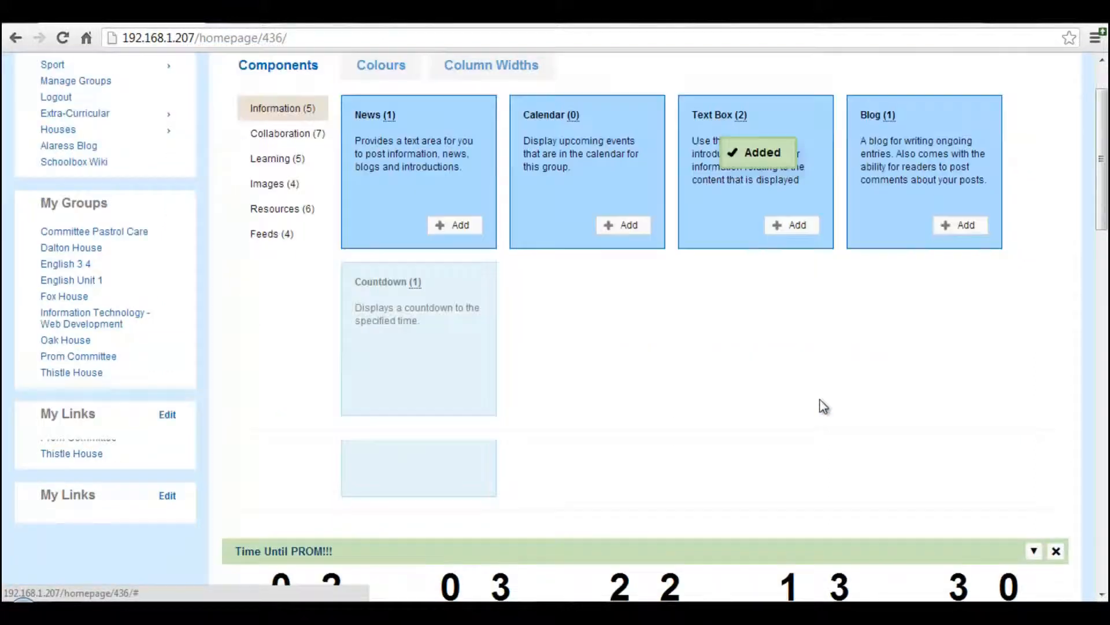
scroll(806, 404, down, 15)
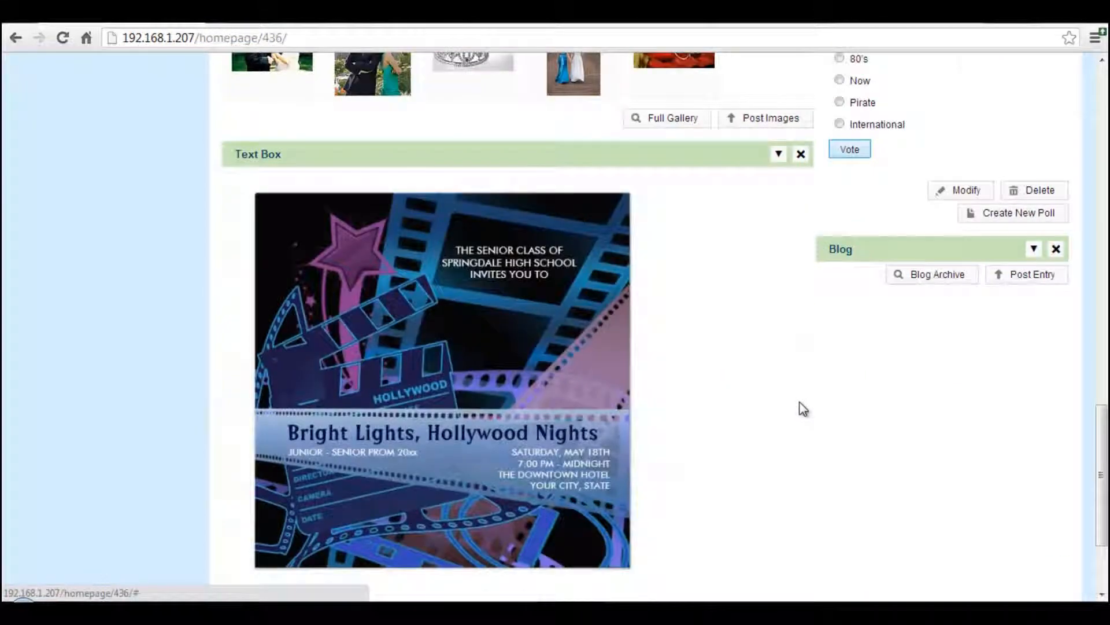
scroll(792, 408, up, 10)
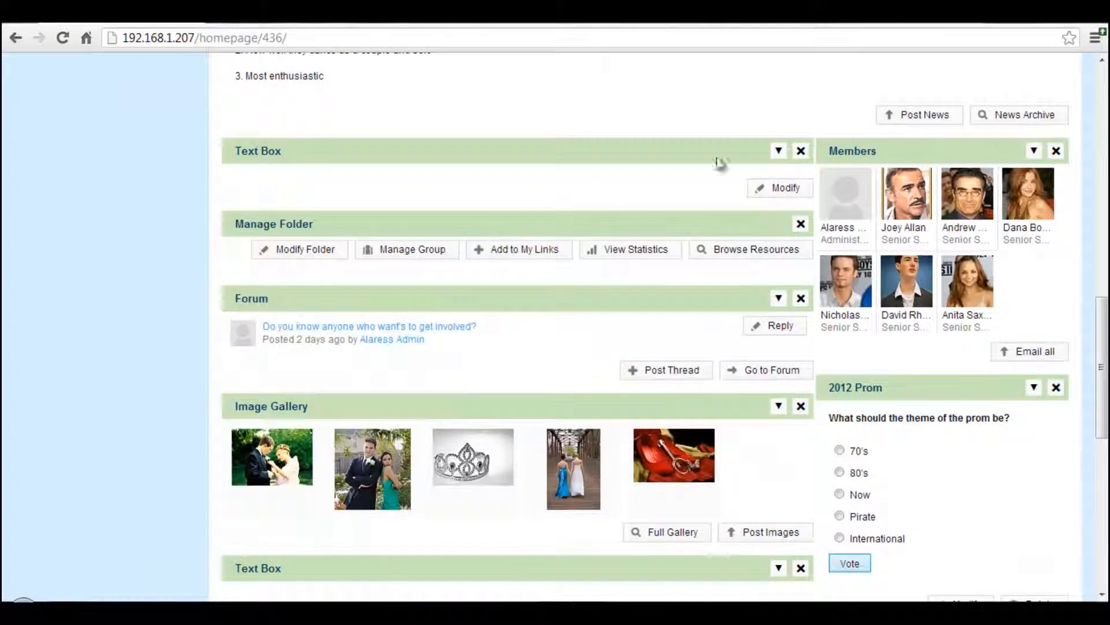
click(781, 190)
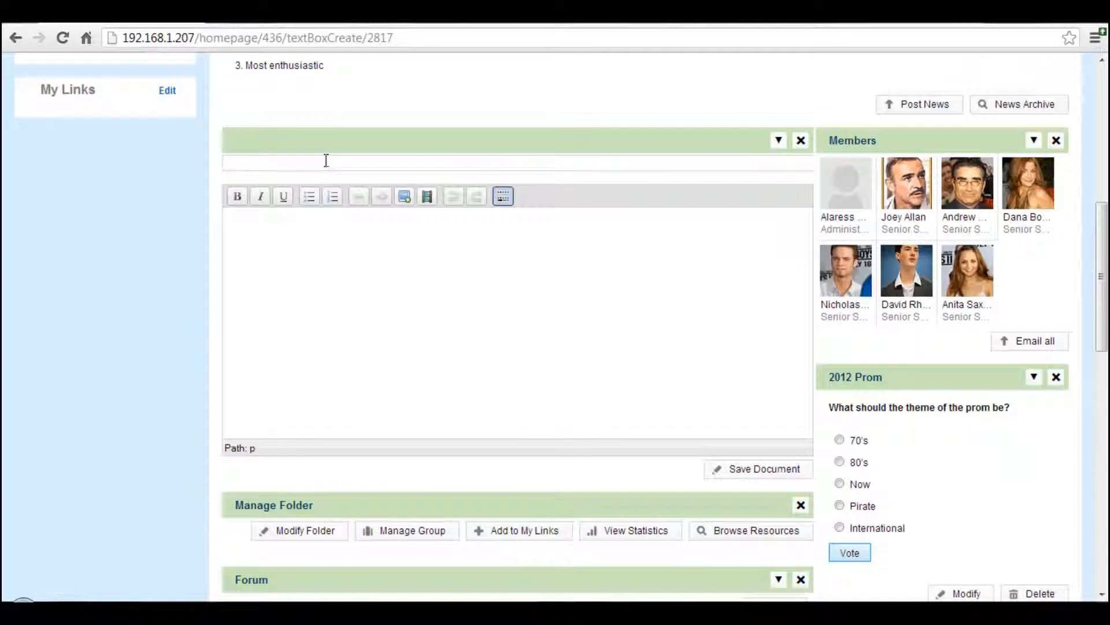
text(S)
key(BackSpace)
text(Prom night Textbox)
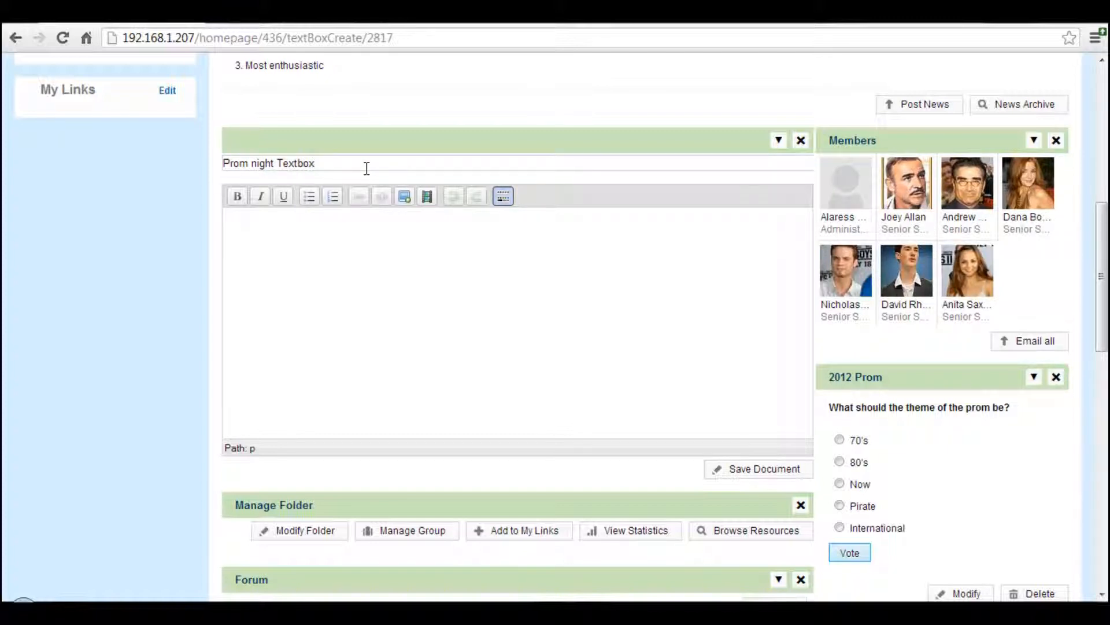
key(Tab)
text(Here is some content)
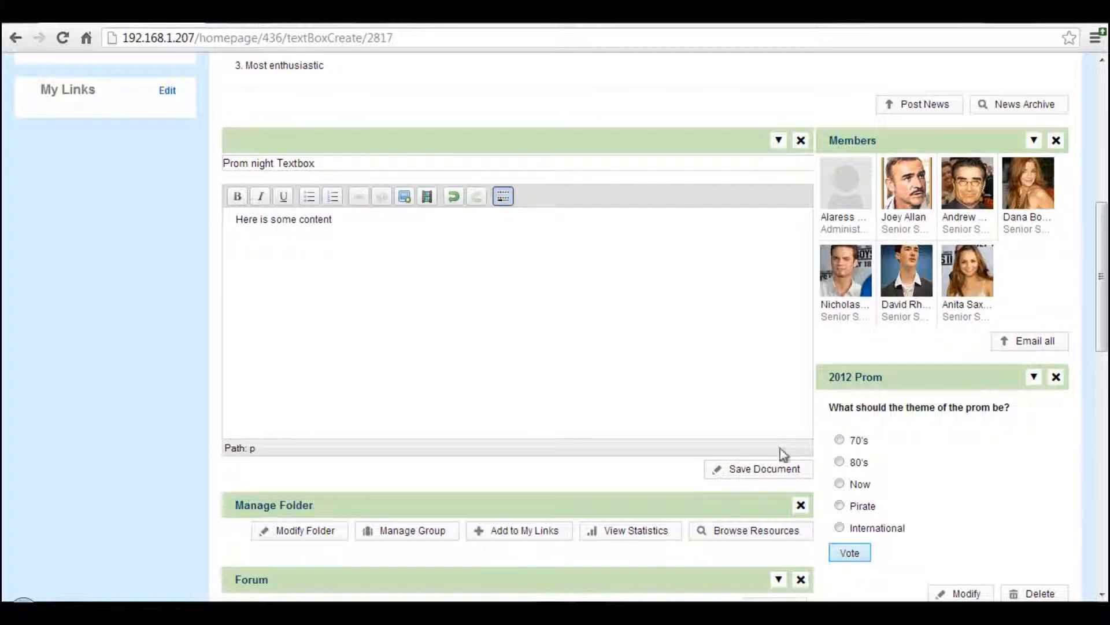
click(784, 471)
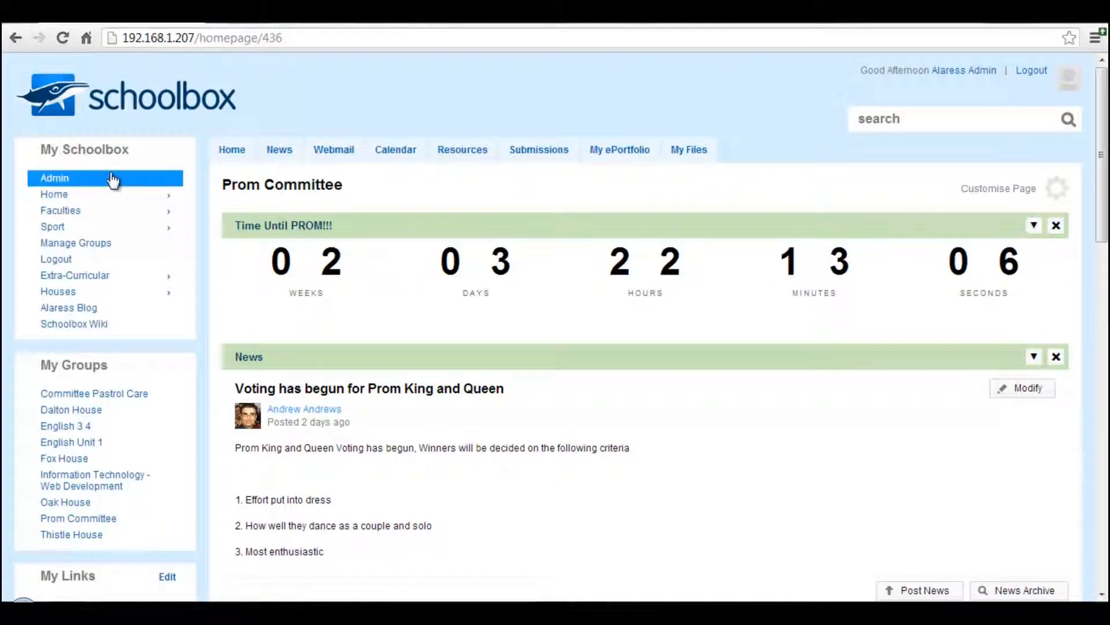
Return to the dashboard administration and show the Senior Students layout
click(110, 178)
click(405, 233)
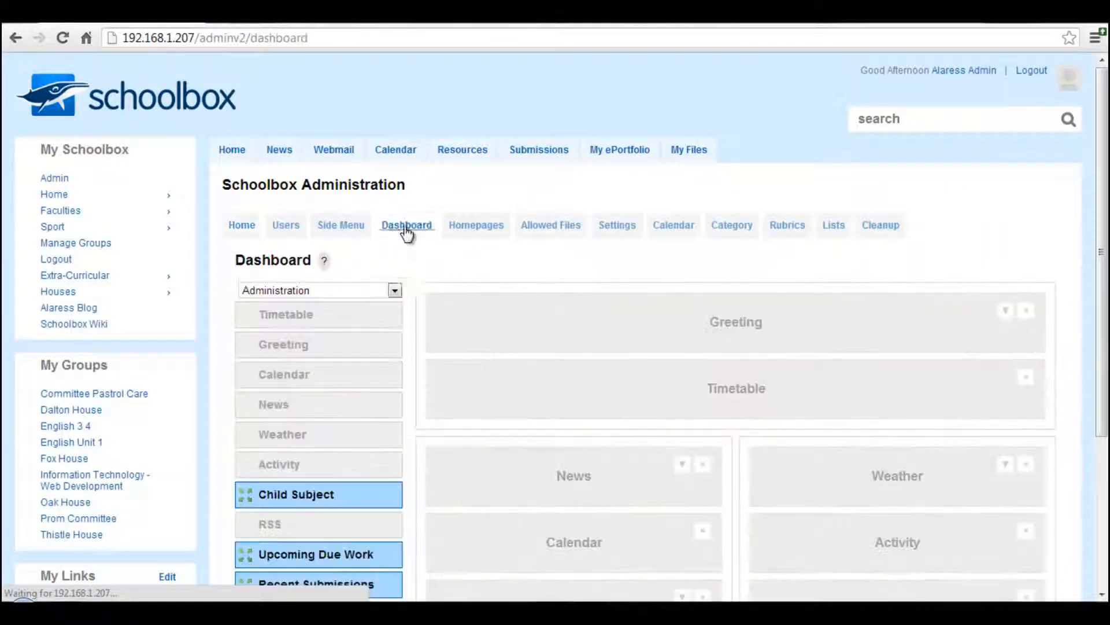
scroll(409, 310, down, 3)
click(393, 128)
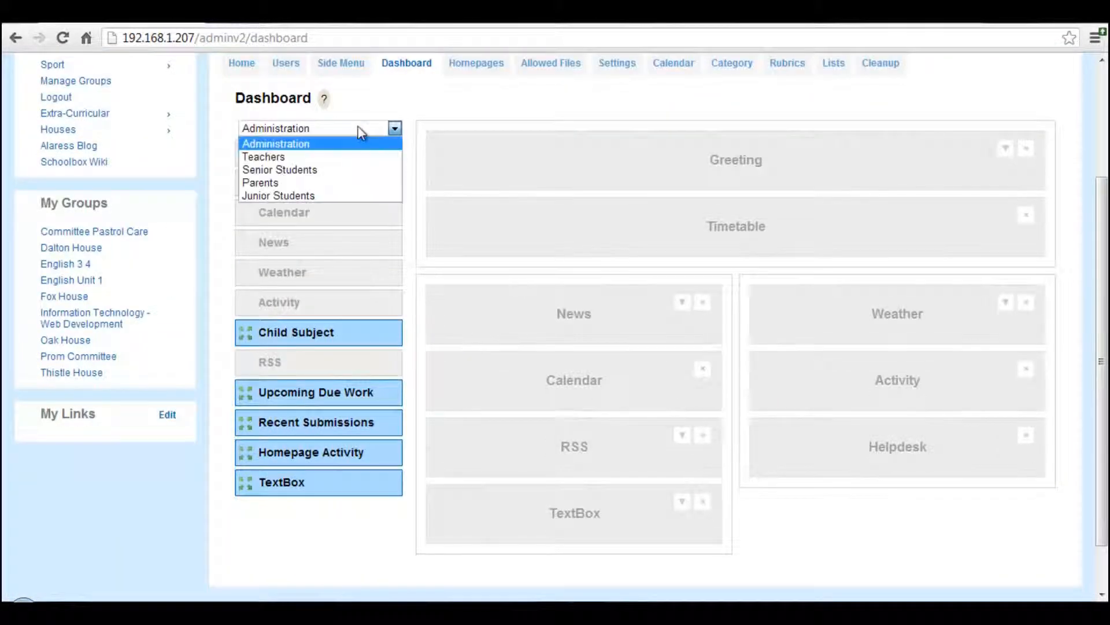
click(315, 172)
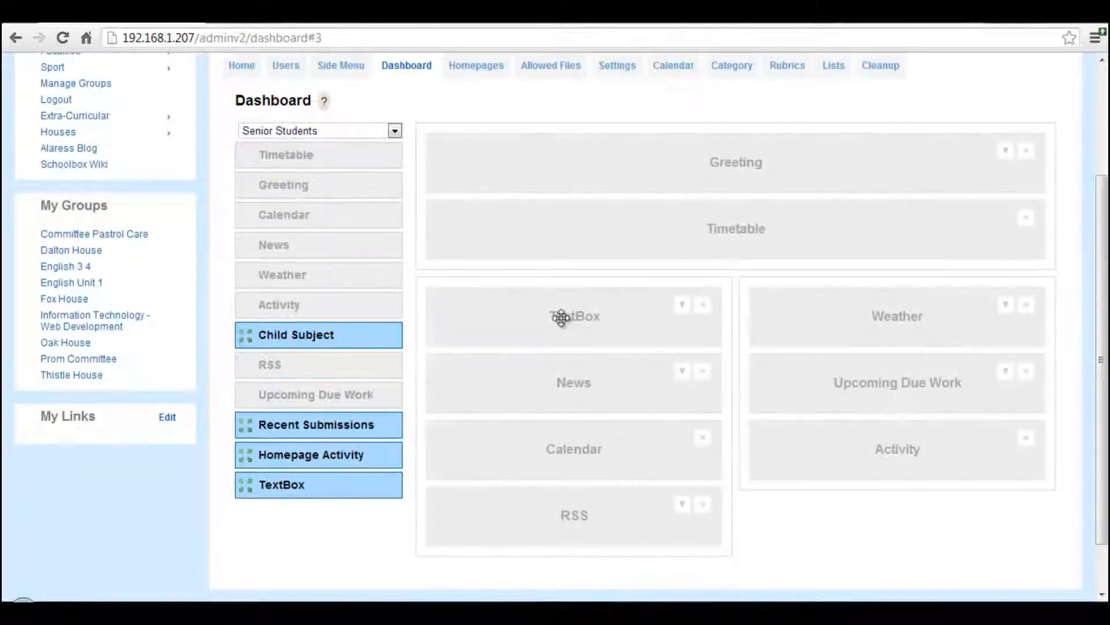
Link the TextBox component above News to "Prom Committee: Prom night Textbox" by searching for "Prom", and update it
click(682, 305)
click(602, 373)
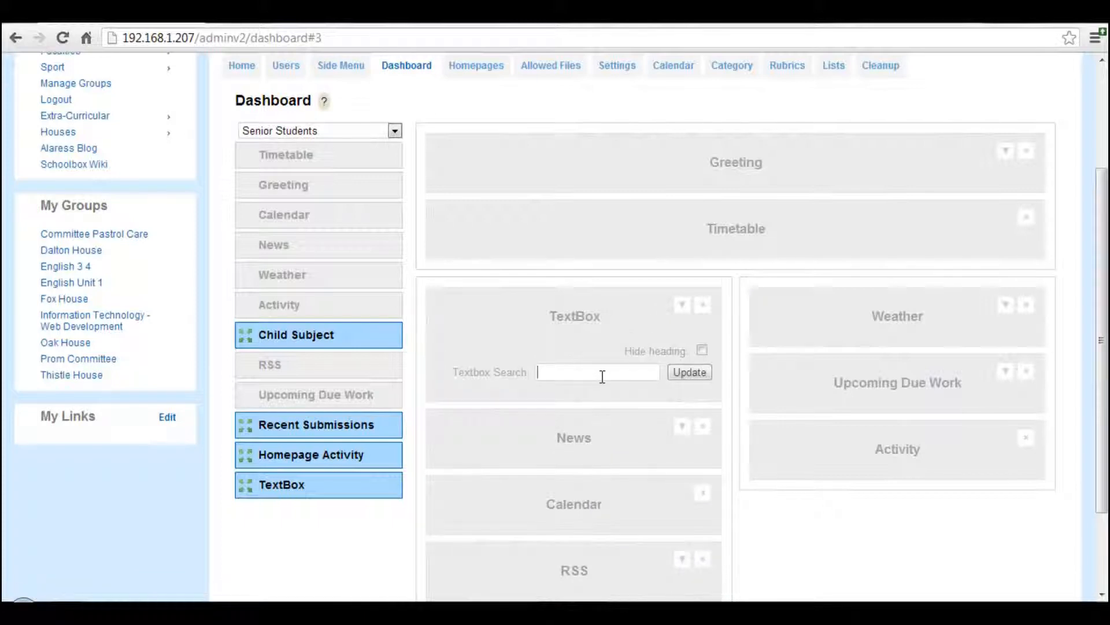
text(Prom)
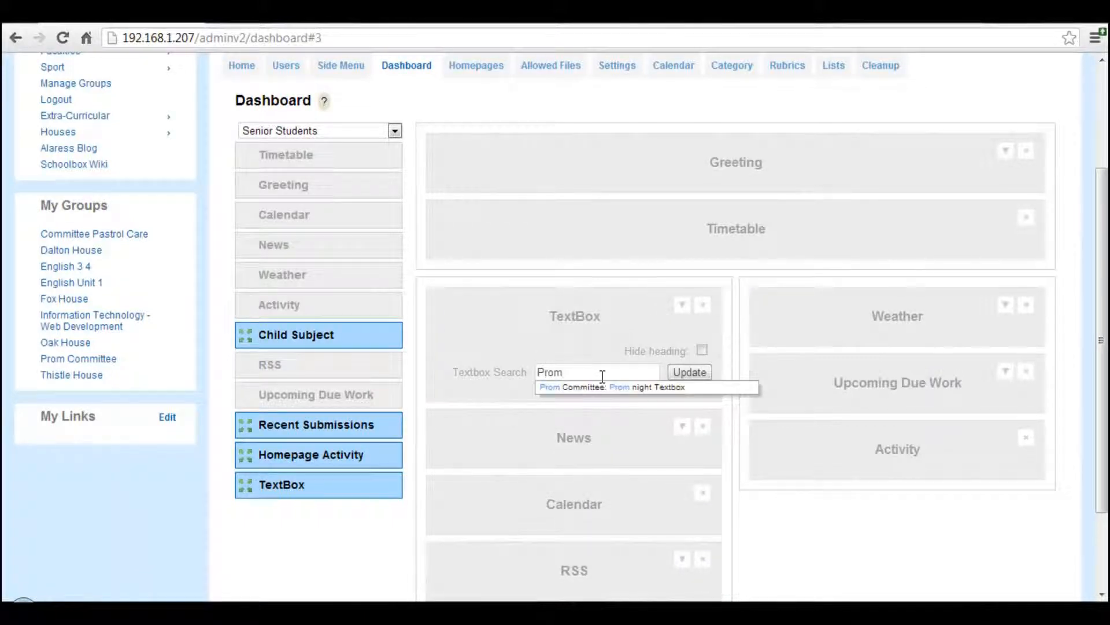
click(601, 388)
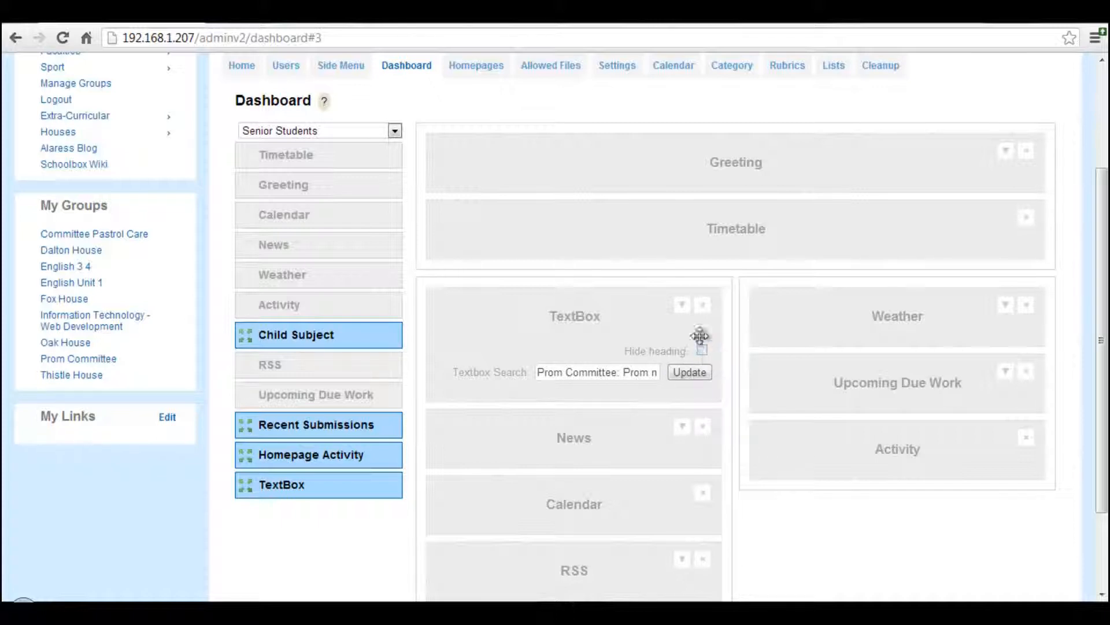
click(689, 372)
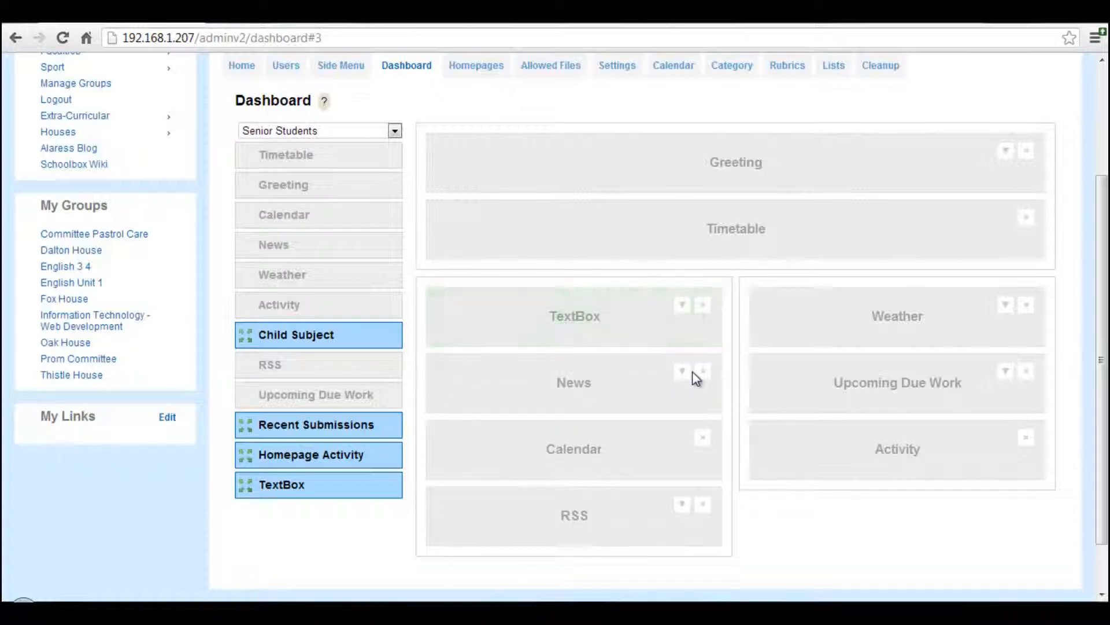
Move the TextBox component above Weather and add Homepage Activity below RSS on the Senior Students dashboard
drag(1101, 268, 1105, 233)
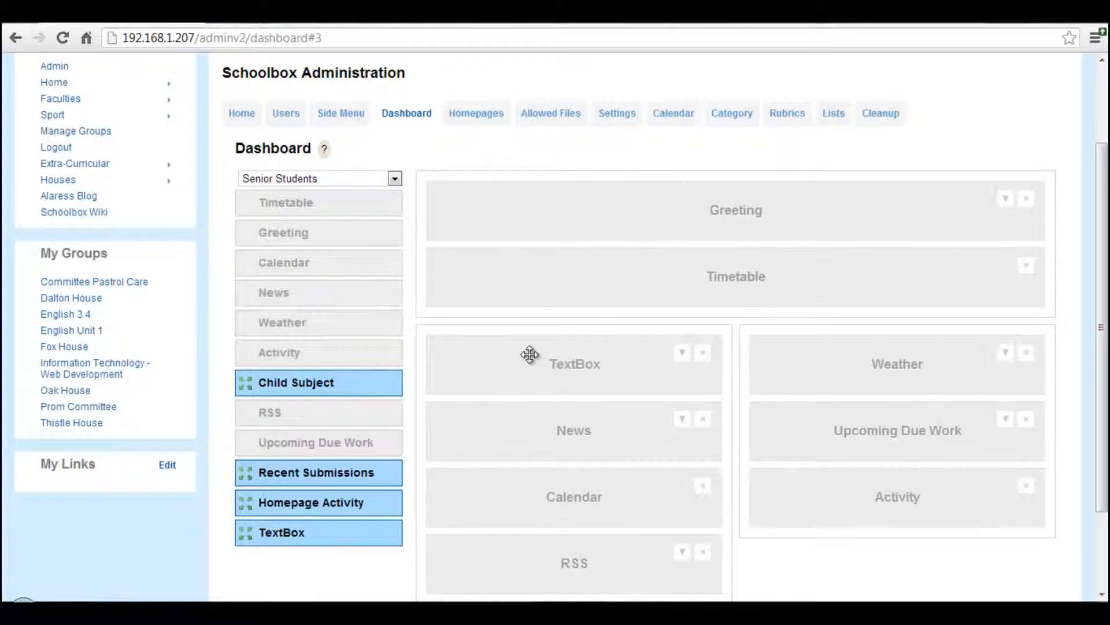
drag(530, 354, 810, 350)
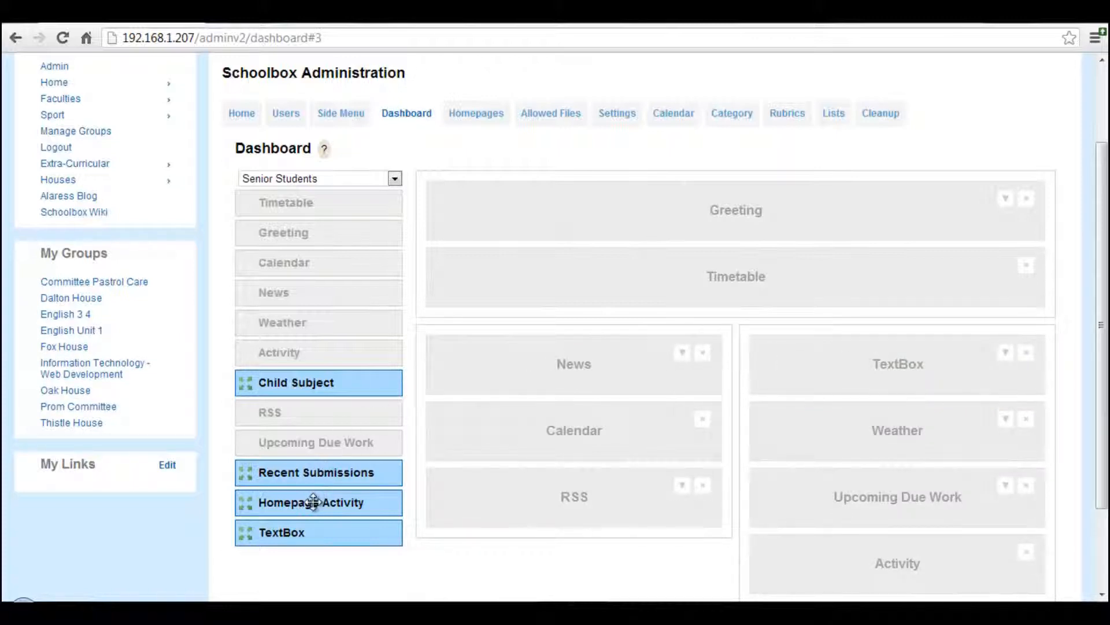
drag(310, 503, 595, 496)
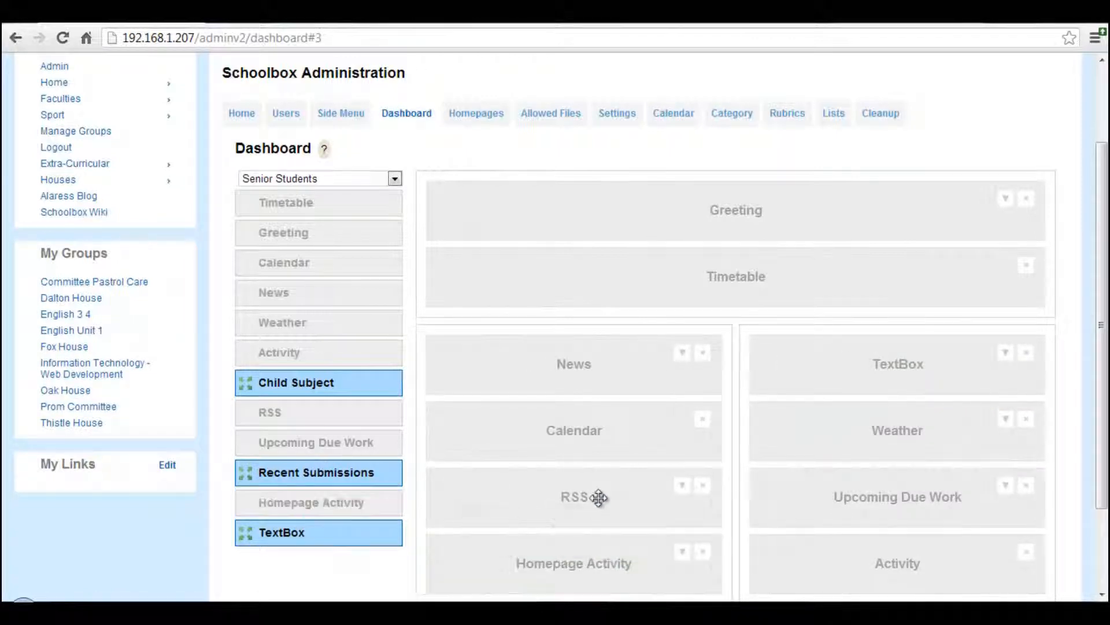
scroll(1101, 210, down, 3)
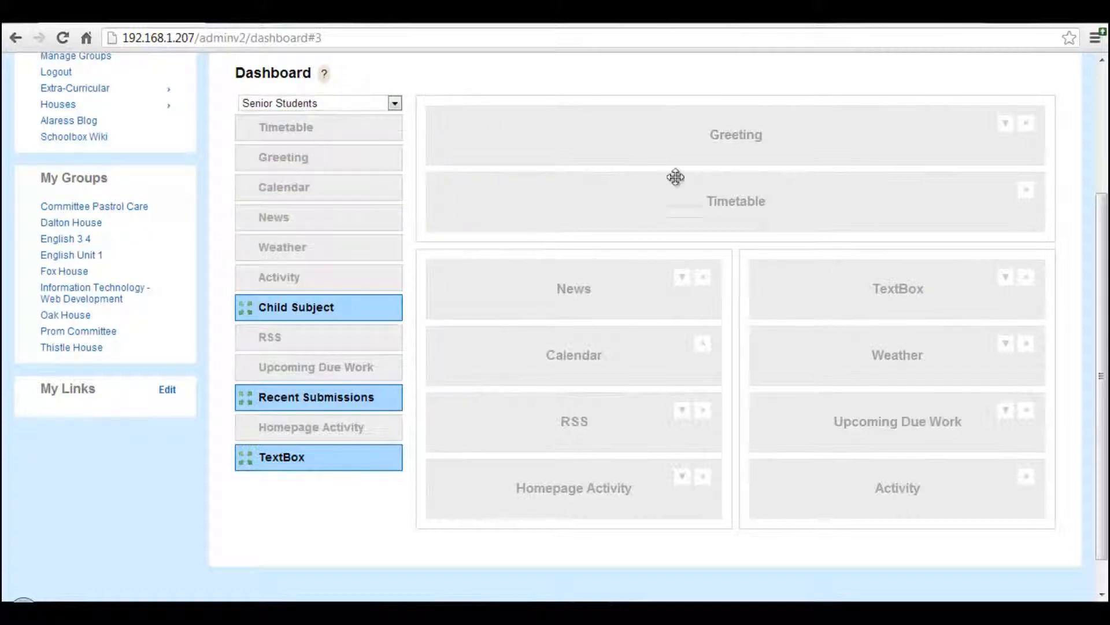
mouse_move(1100, 225)
mouse_down()
mouse_move(1101, 169)
mouse_move(1104, 232)
mouse_up()
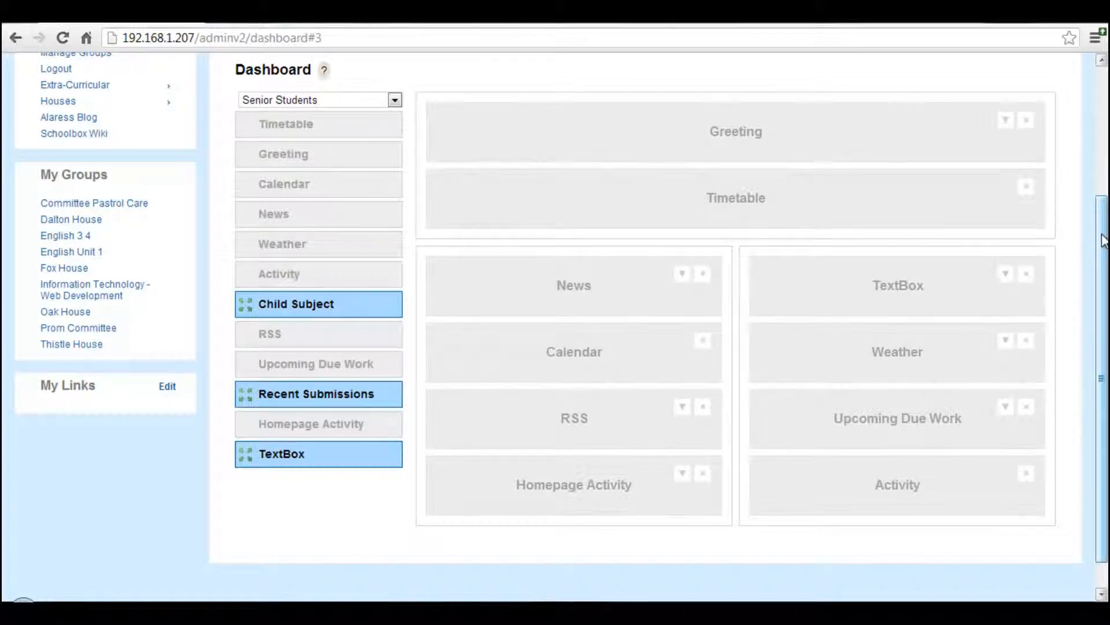
drag(1104, 234, 1104, 240)
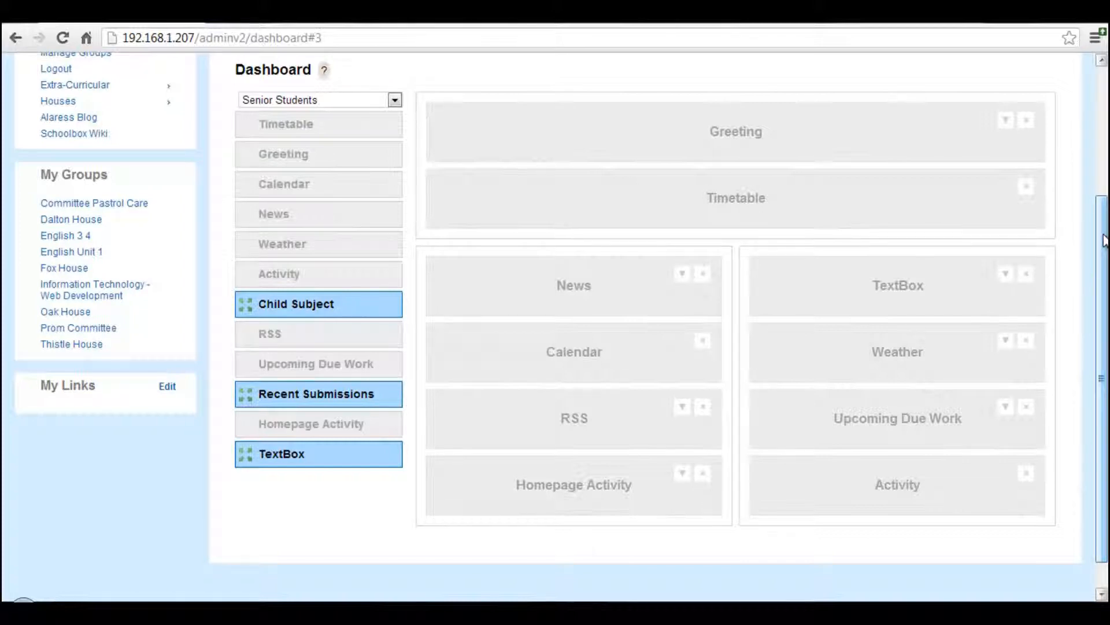